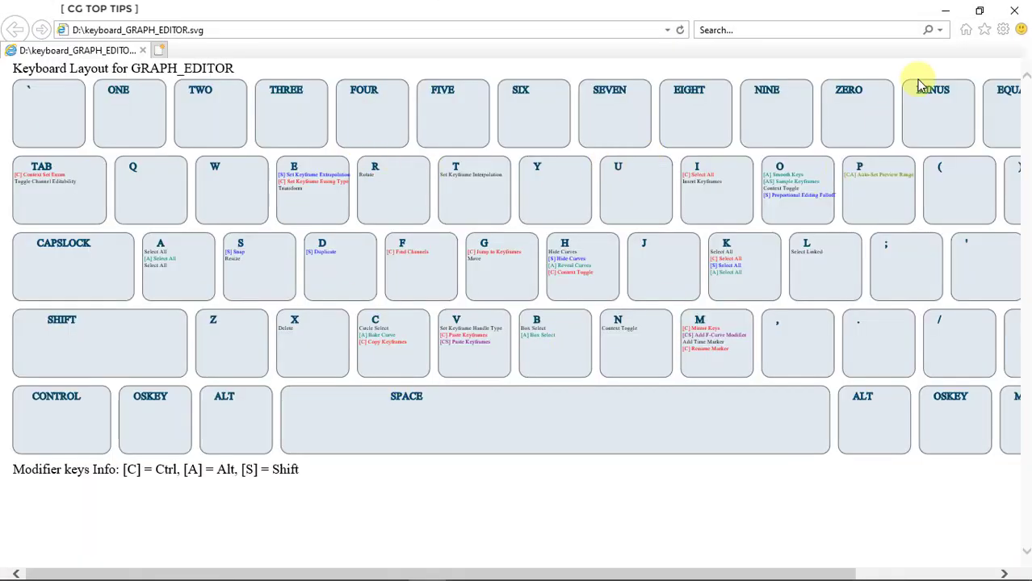
Close the graph editor keyboard layout and open keyboard_OUTLINER.svg to examine the Outliner shortcuts up close.
{"action": "left_click", "coordinate": [1014, 11]}
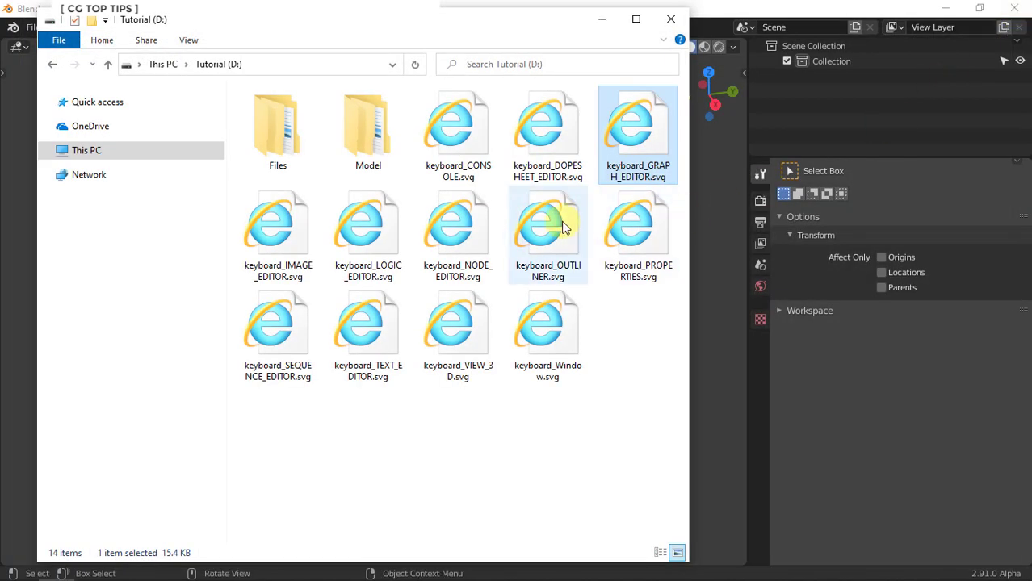
{"action": "left_click", "coordinate": [564, 228]}
{"action": "double_click", "coordinate": [564, 229]}
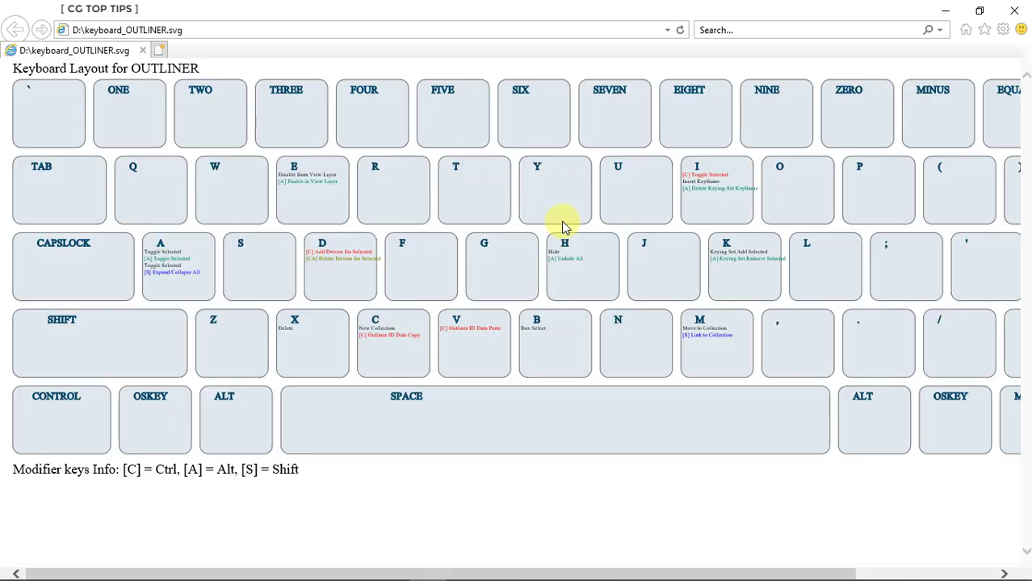
{"action": "scroll", "coordinate": [564, 228], "scroll_direction": "up", "scroll_amount": 3, "text": "ctrl"}
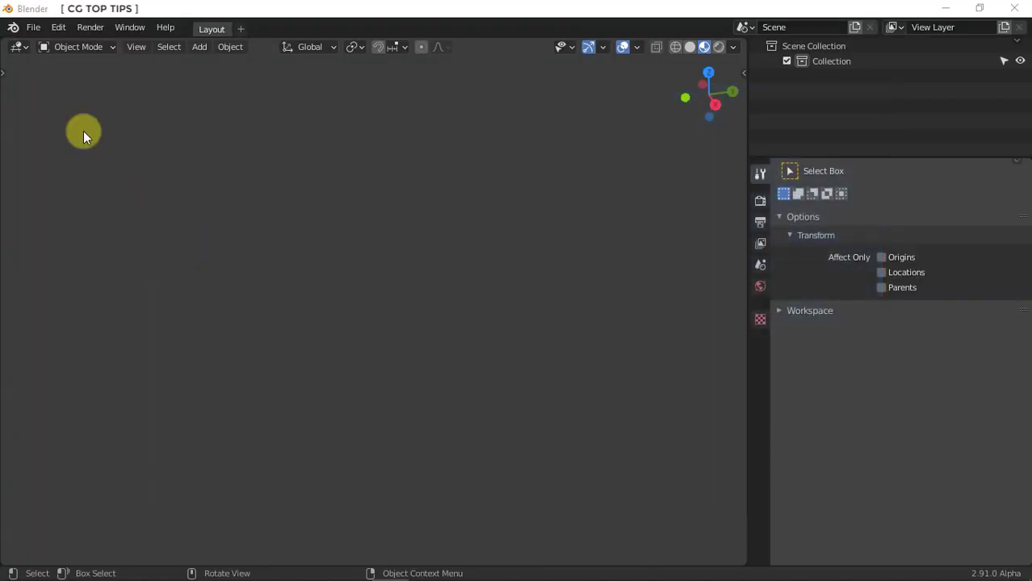
Enable the testing add-on Import-Export: Autodesk 3DS format in the preferences, searching for "3ds".
{"action": "left_click", "coordinate": [58, 28]}
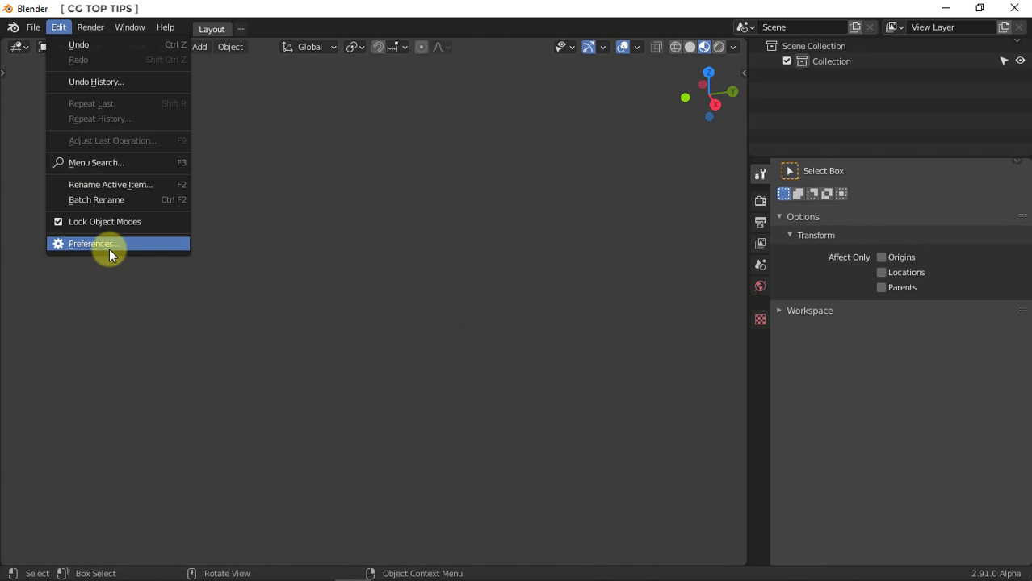
{"action": "left_click", "coordinate": [109, 246]}
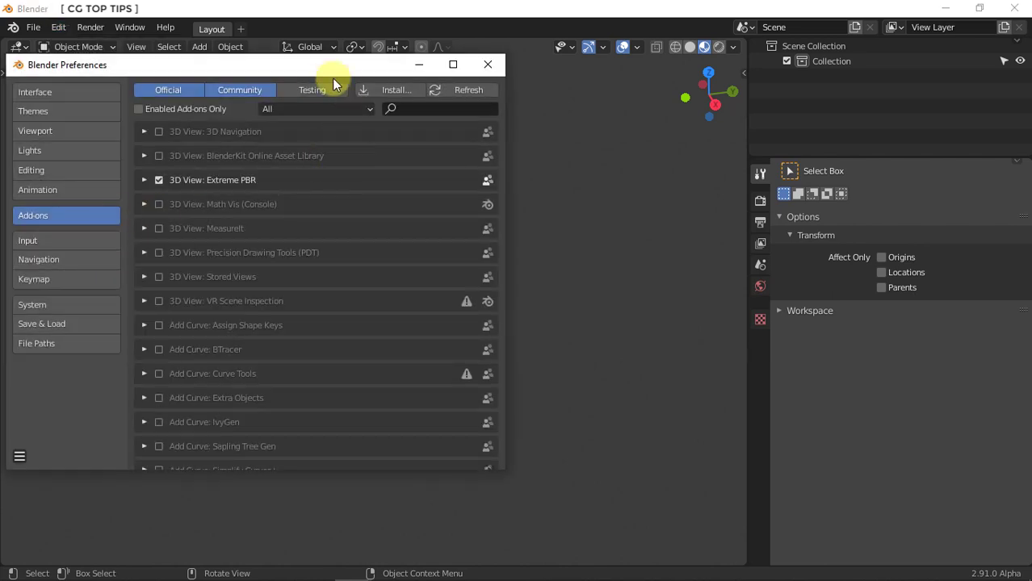
{"action": "left_click", "coordinate": [310, 89]}
{"action": "left_click", "coordinate": [436, 106]}
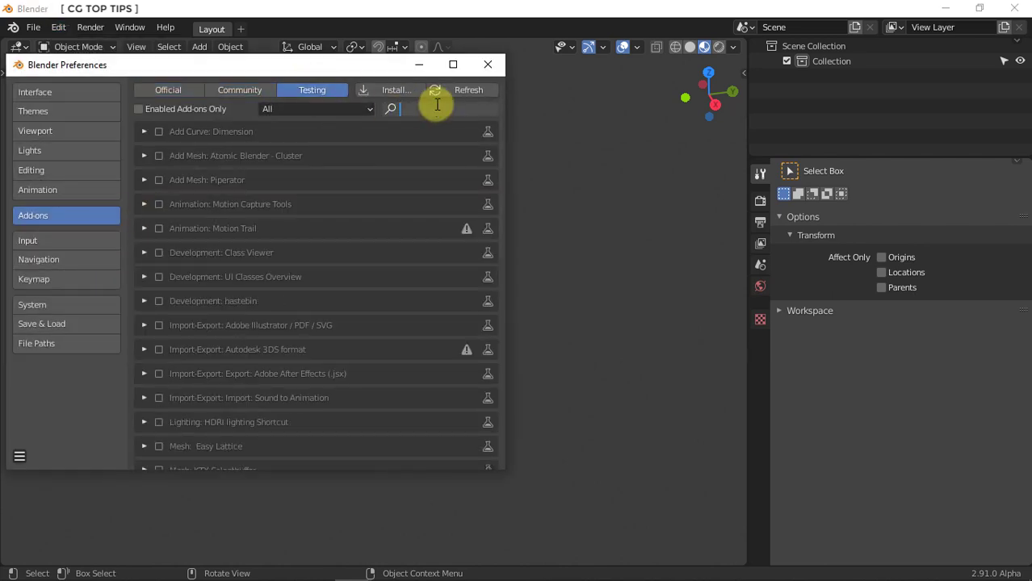
{"action": "type", "text": "3ds"}
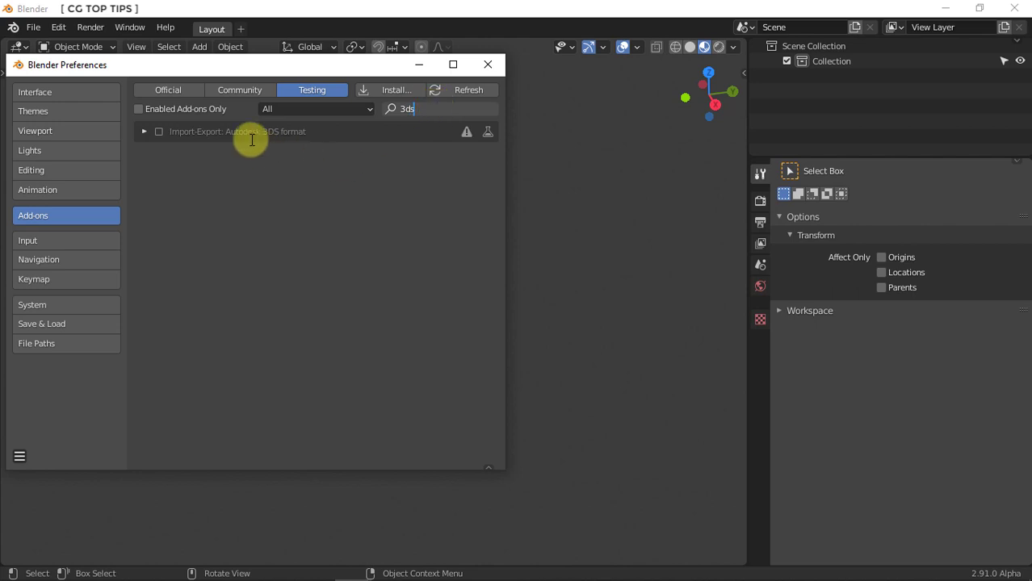
{"action": "left_click", "coordinate": [158, 132]}
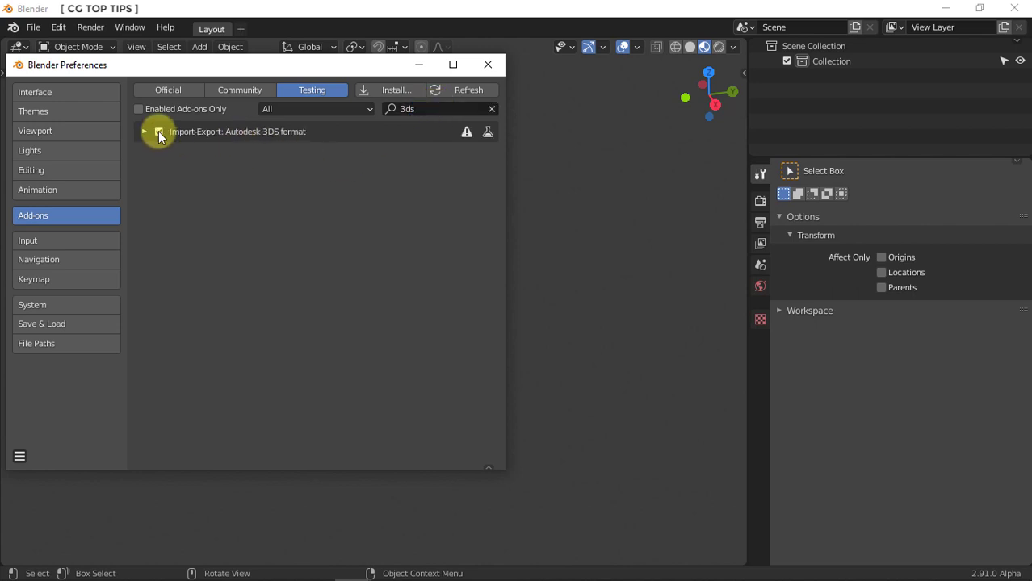
{"action": "left_click", "coordinate": [480, 68]}
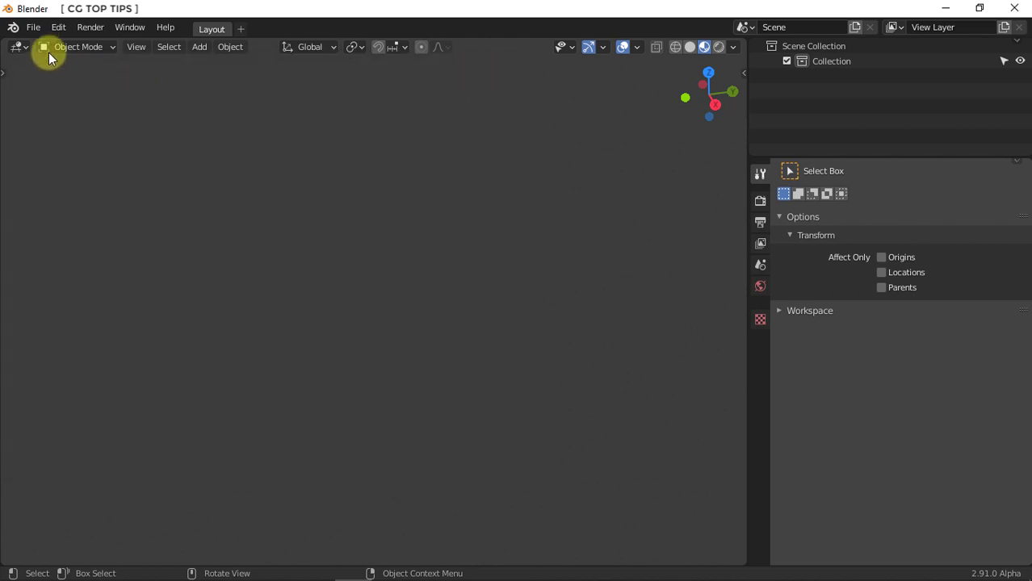
Import the 3D Studio model Air_Balloon.3ds from the D: drive and inspect it up close.
{"action": "left_click", "coordinate": [33, 26]}
{"action": "mouse_move", "coordinate": [99, 231]}
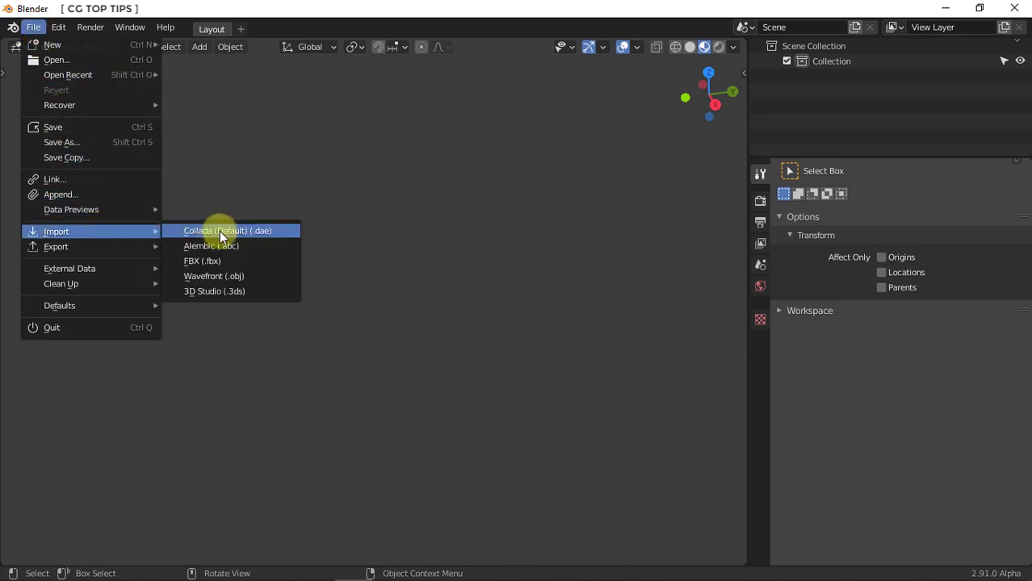
{"action": "left_click", "coordinate": [233, 293]}
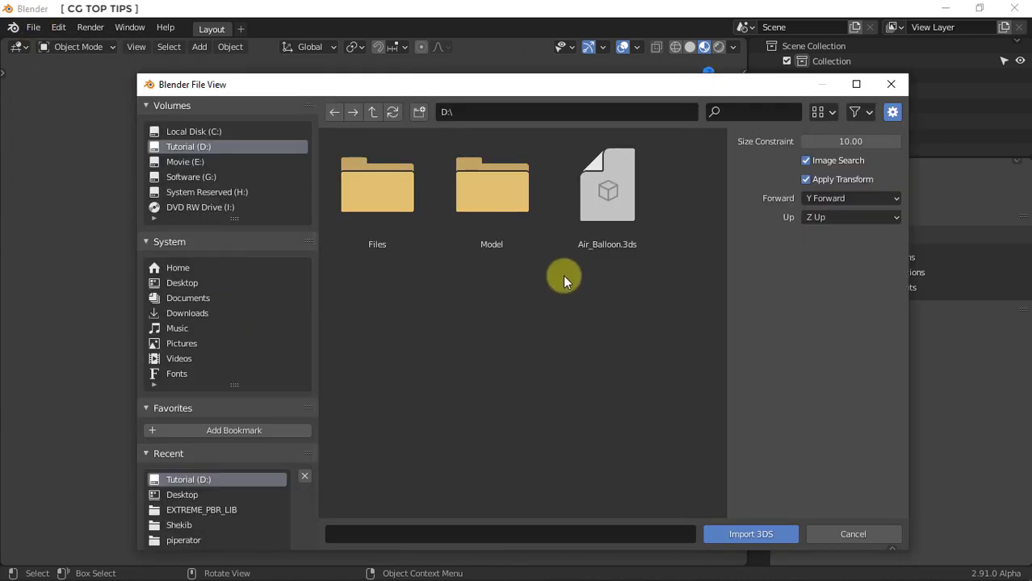
{"action": "left_click", "coordinate": [622, 222]}
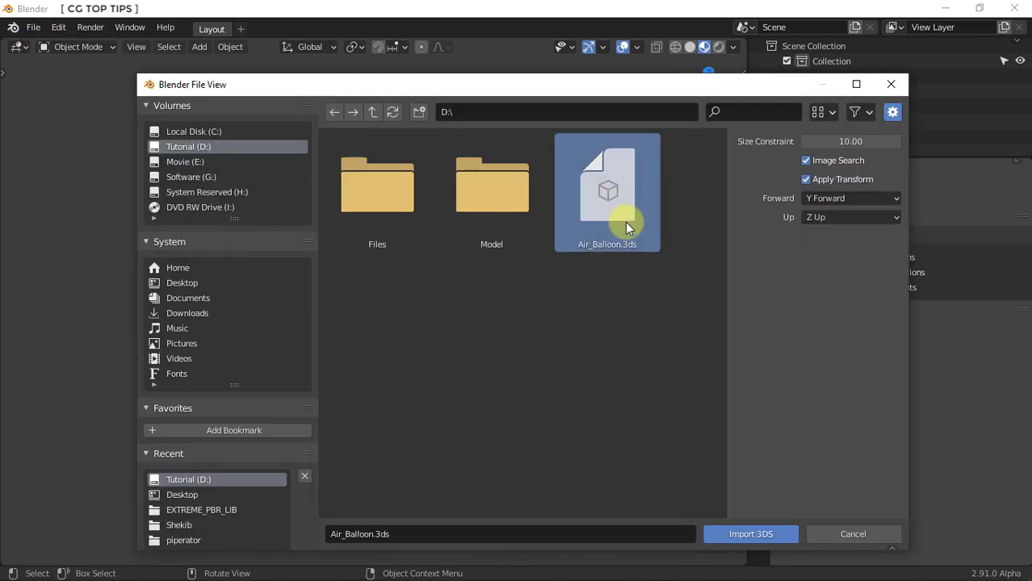
{"action": "left_click", "coordinate": [750, 531]}
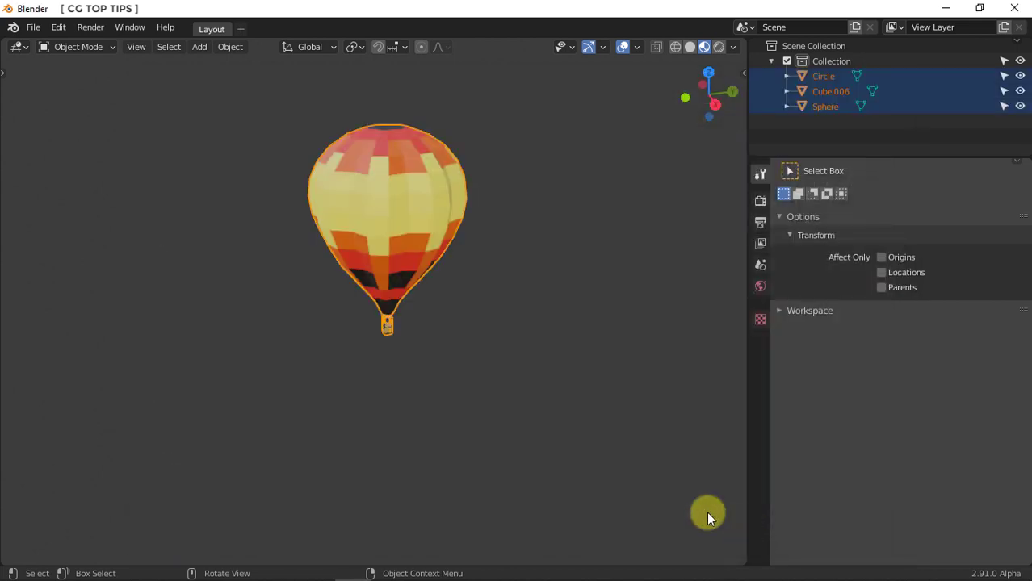
{"action": "scroll", "coordinate": [400, 264], "scroll_direction": "up", "scroll_amount": 3}
{"action": "middle_click_drag", "start_coordinate": [400, 264], "coordinate": [446, 248]}
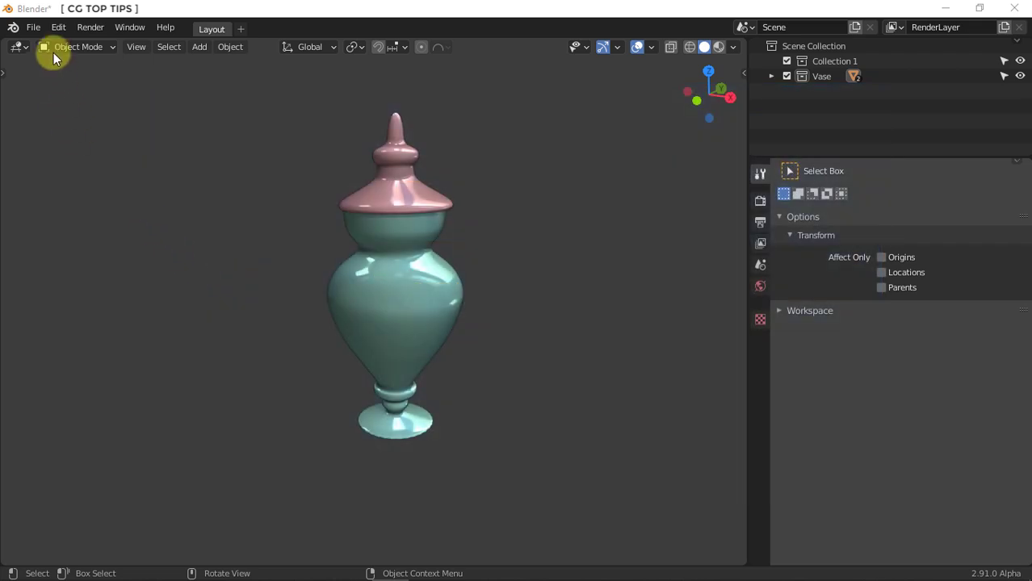
Enable the testing add-on Mesh: Easy Lattice in the preferences, searching for "latt".
{"action": "left_click", "coordinate": [58, 27]}
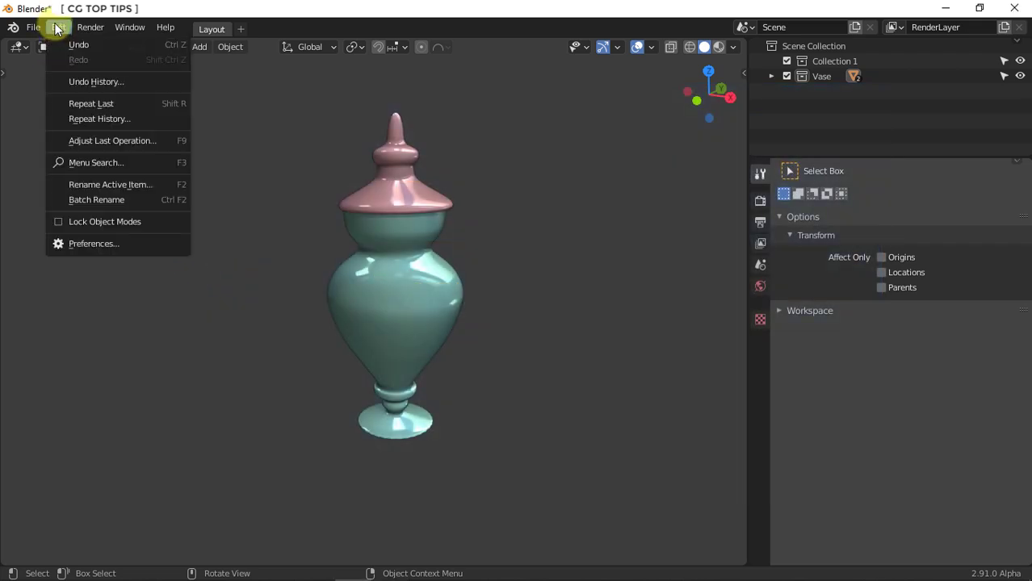
{"action": "left_click", "coordinate": [111, 240]}
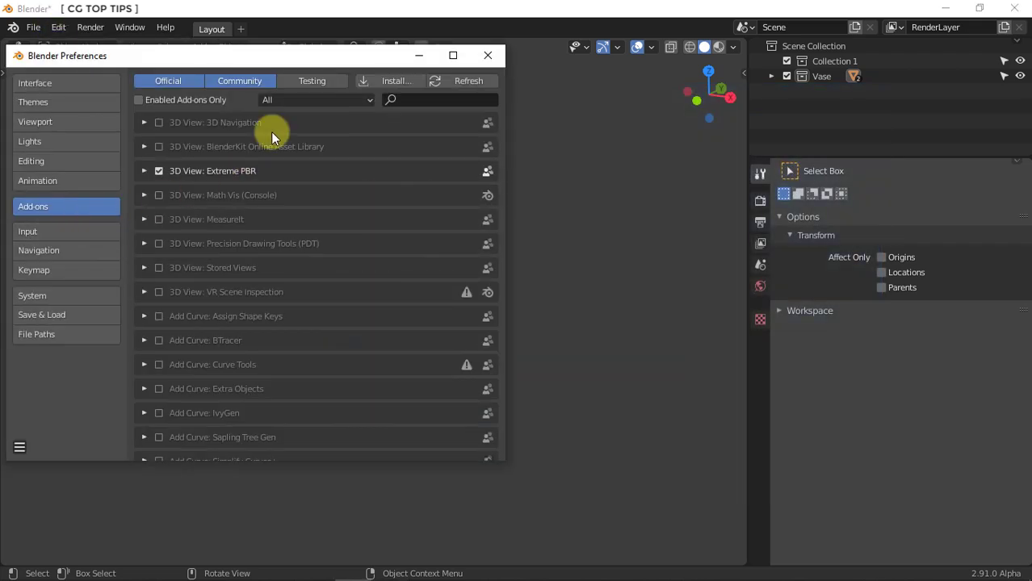
{"action": "left_click", "coordinate": [304, 74]}
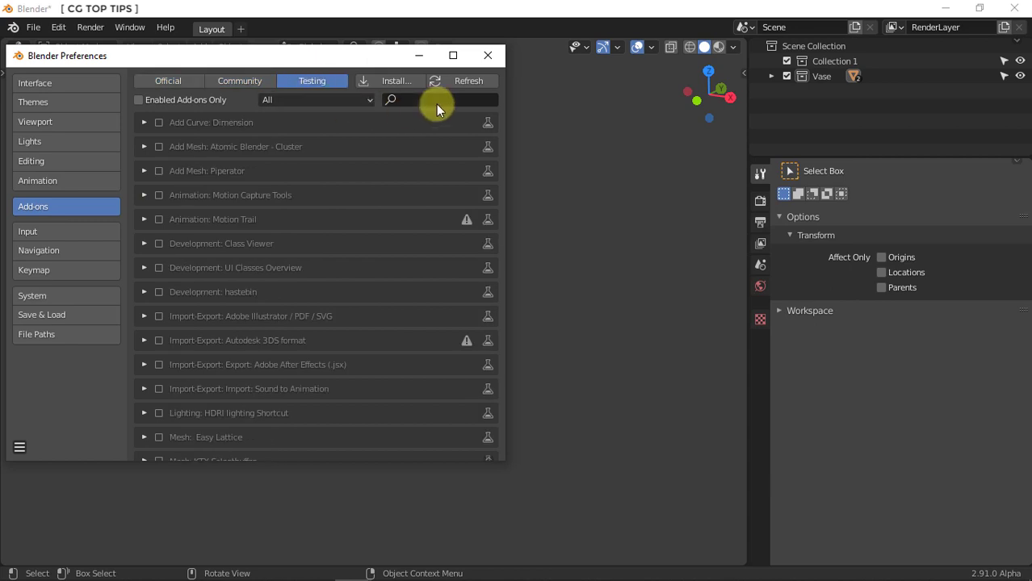
{"action": "type", "text": "latt"}
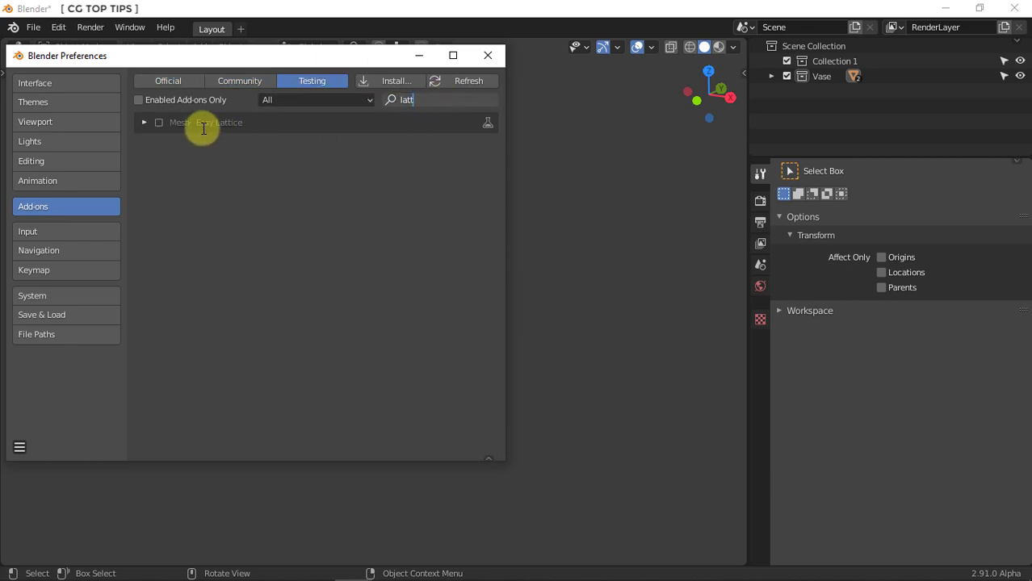
{"action": "left_click", "coordinate": [159, 123]}
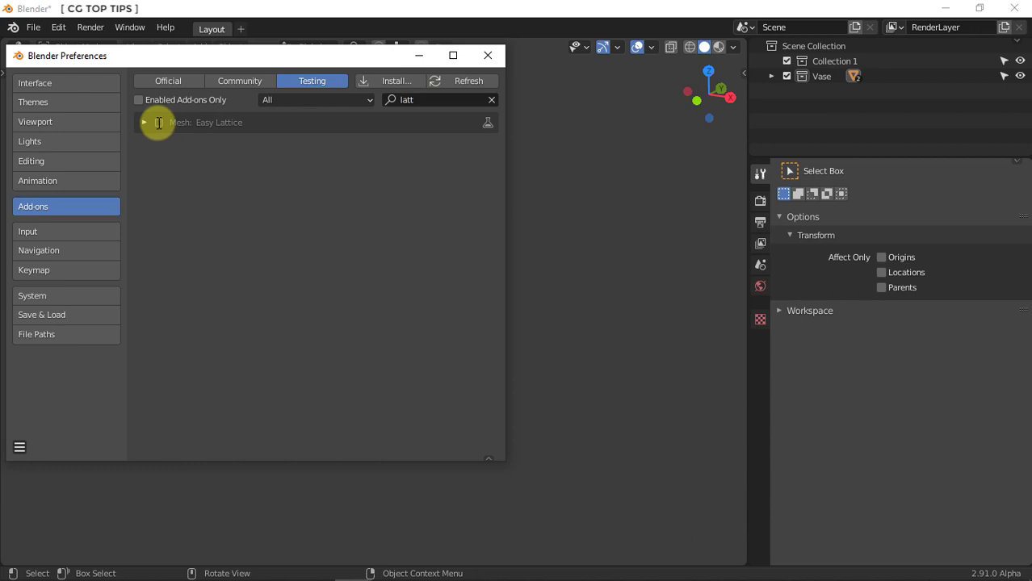
{"action": "left_click", "coordinate": [488, 55]}
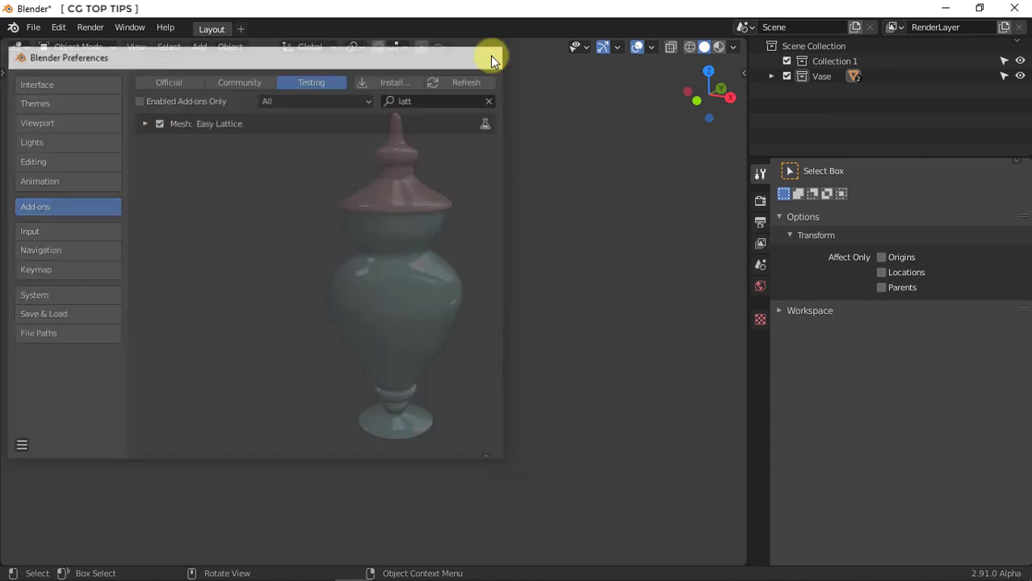
Create a new 3 × 3 × 3 KEY_LINEAR Easy Lattice around the bulging middle vertices of the vase body, selected through the mesh in Edit Mode.
{"action": "left_click", "coordinate": [407, 283]}
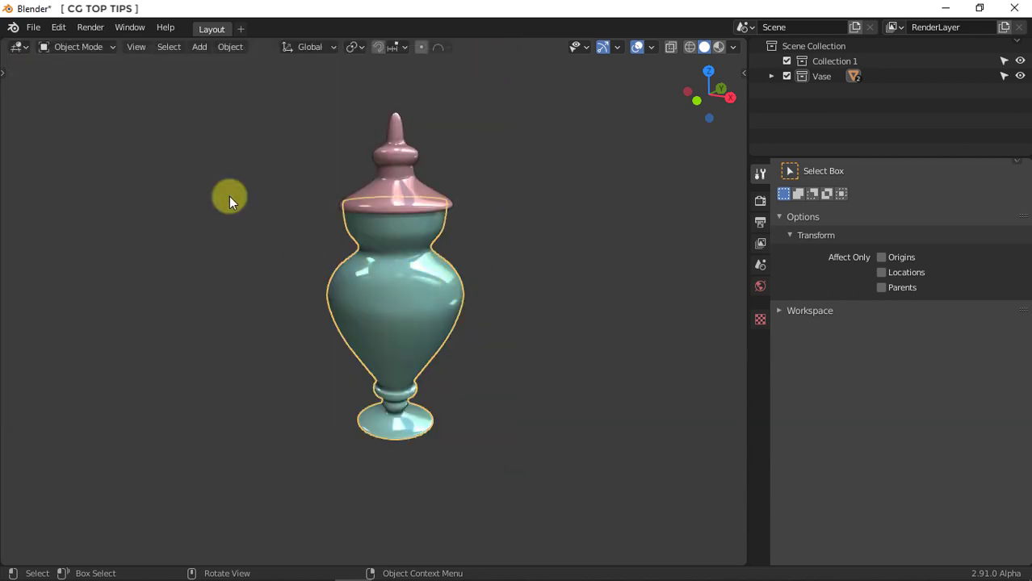
{"action": "left_click", "coordinate": [100, 48]}
{"action": "left_click", "coordinate": [96, 81]}
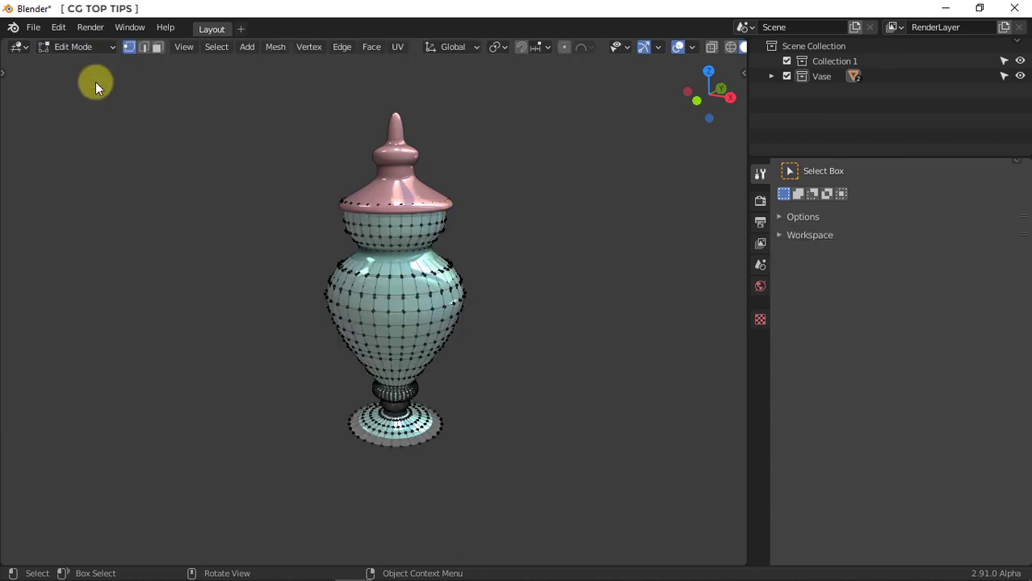
{"action": "middle_click_drag", "start_coordinate": [456, 362], "coordinate": [456, 334]}
{"action": "key", "text": "alt+z"}
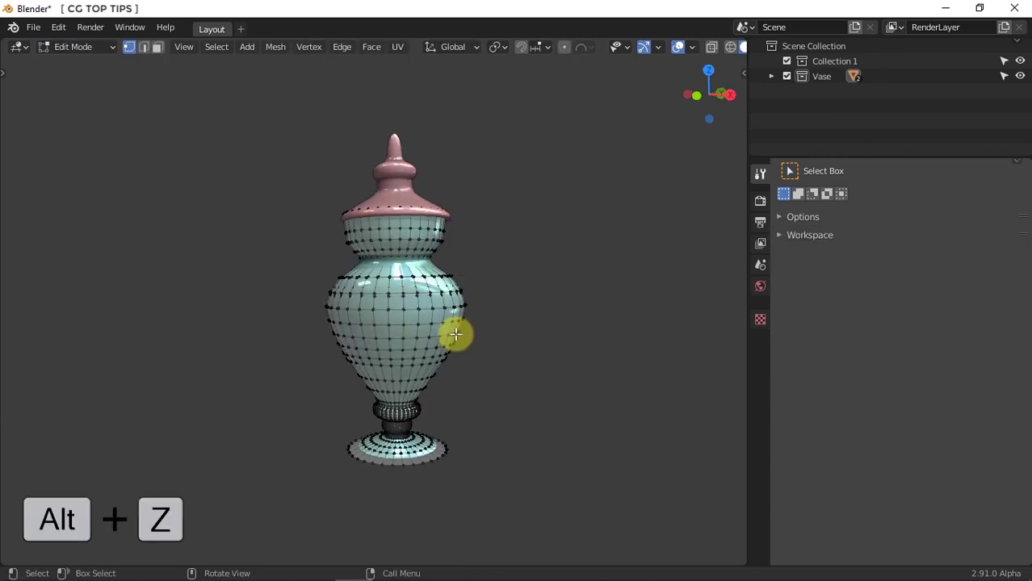
{"action": "left_click_drag", "start_coordinate": [477, 263], "coordinate": [284, 406]}
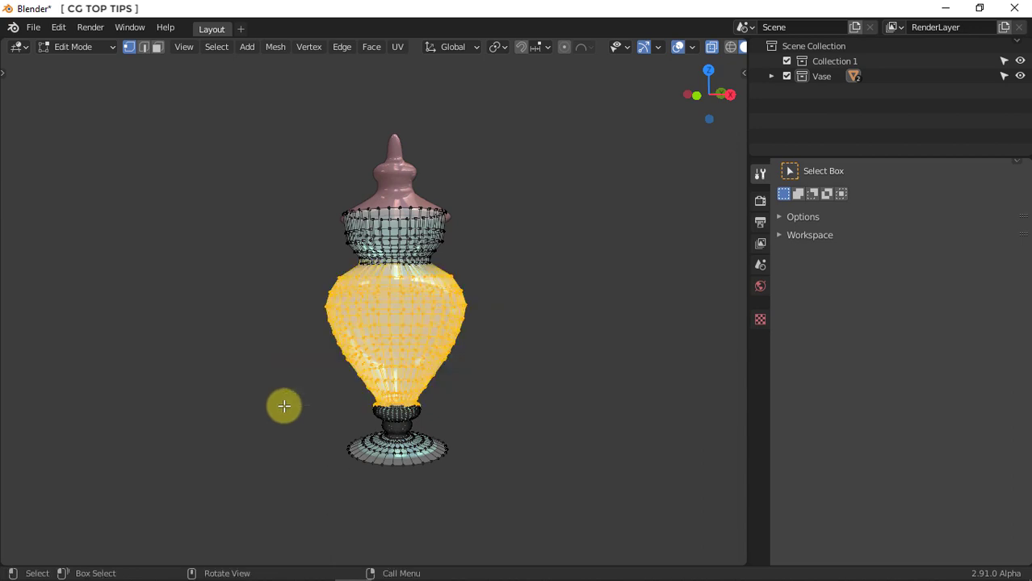
{"action": "right_click", "coordinate": [407, 315]}
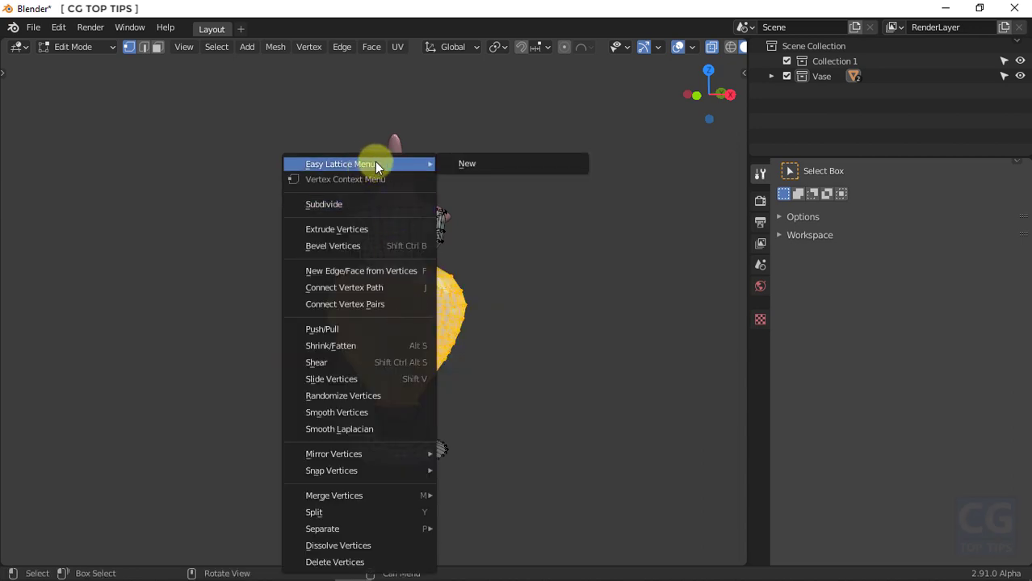
{"action": "left_click", "coordinate": [482, 160]}
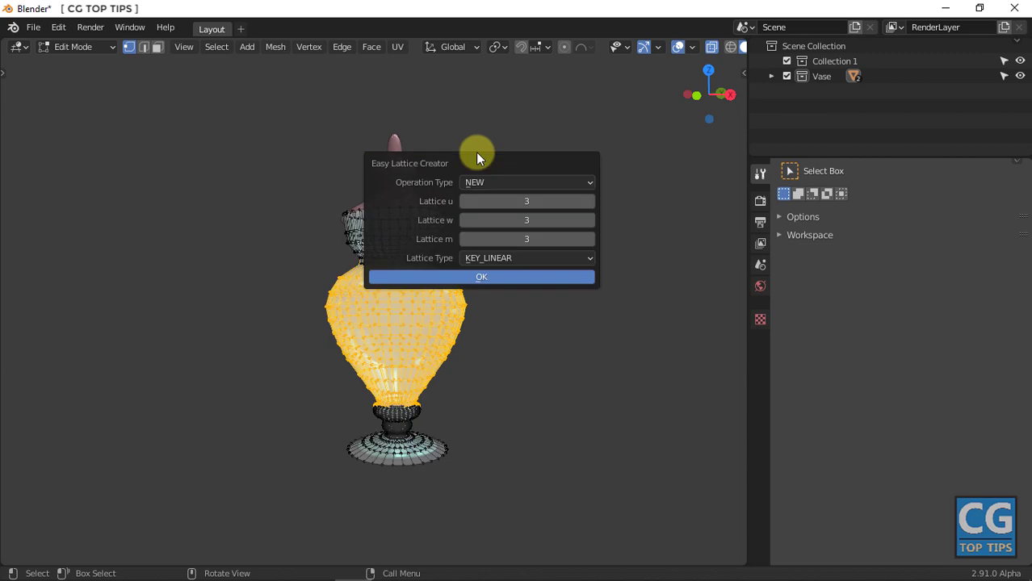
{"action": "left_click", "coordinate": [481, 278]}
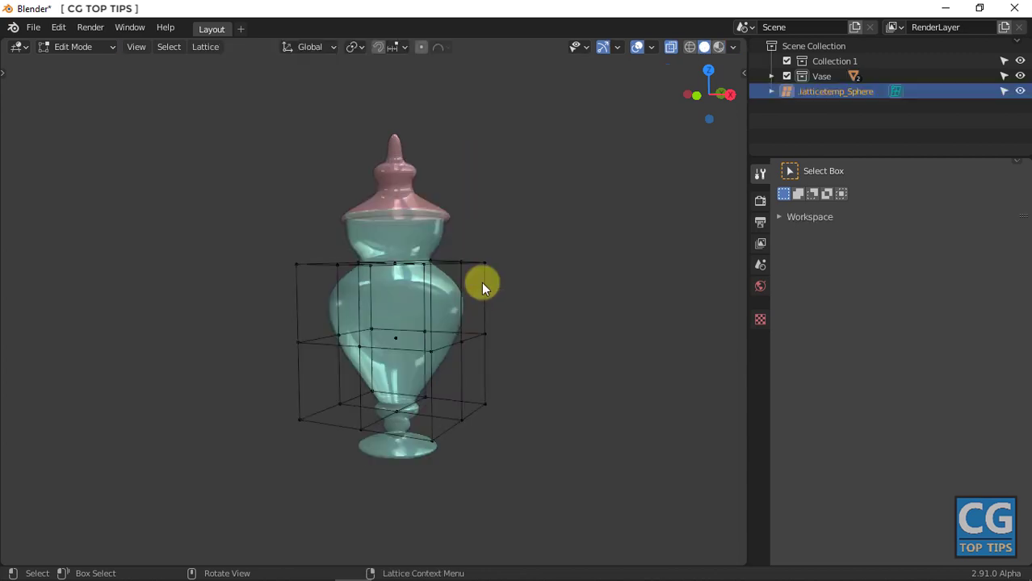
Scale the lattice's middle layer of points outward and its bottom layer inward to reshape the vase body.
{"action": "left_click_drag", "start_coordinate": [535, 297], "coordinate": [276, 369]}
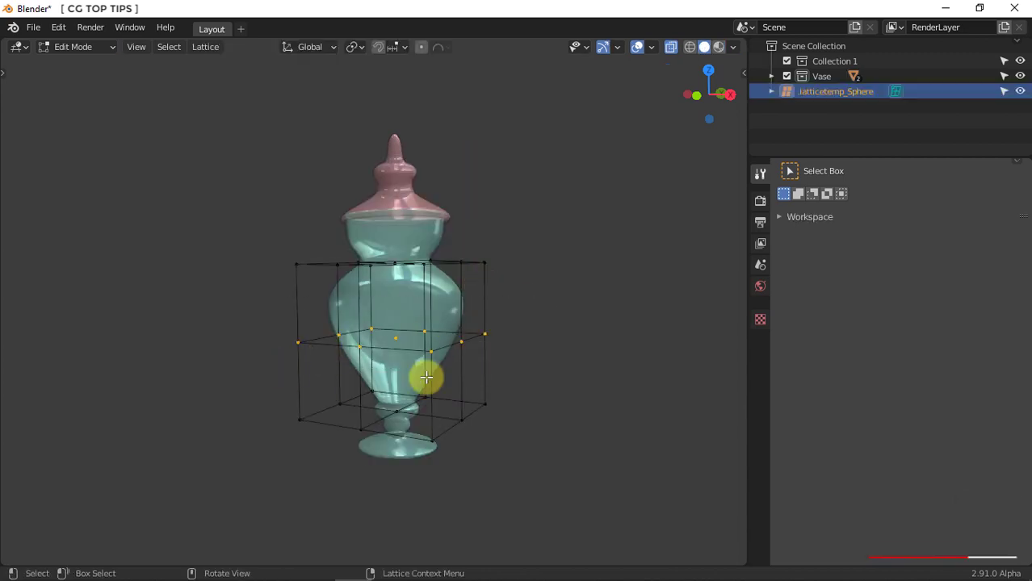
{"action": "key", "text": "s"}
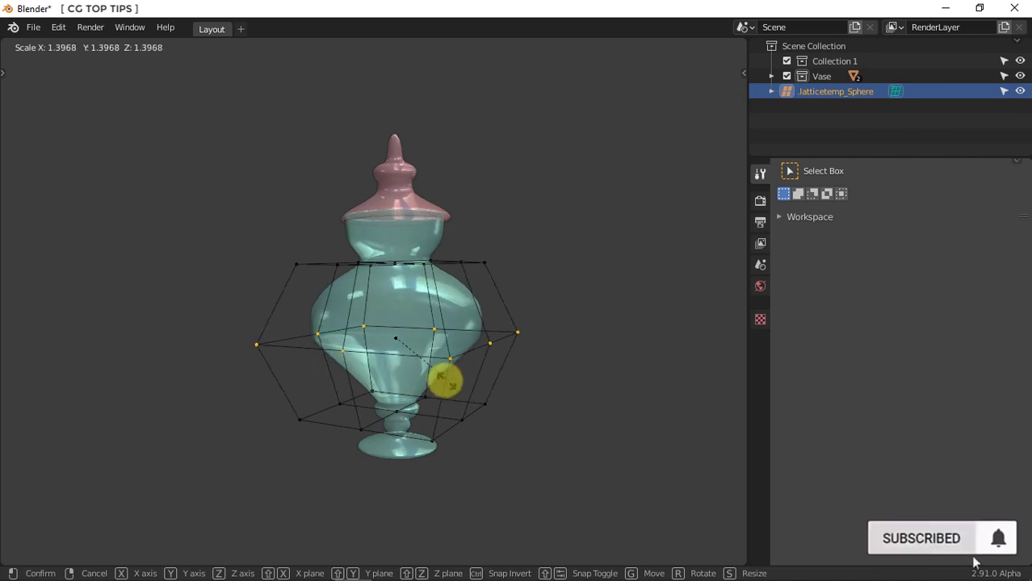
{"action": "left_click", "coordinate": [438, 376]}
{"action": "left_click_drag", "start_coordinate": [507, 382], "coordinate": [253, 463]}
{"action": "key", "text": "s"}
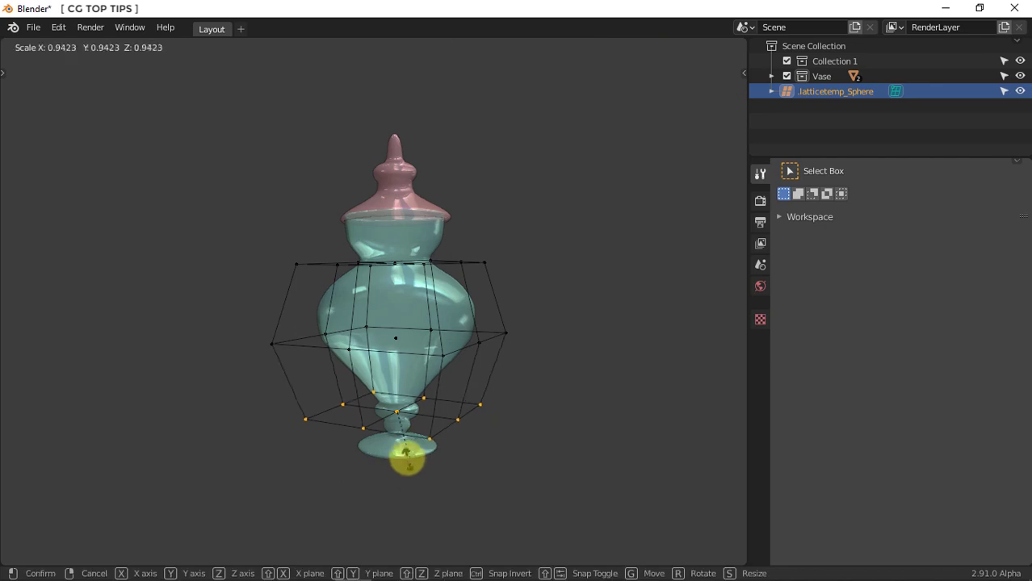
{"action": "left_click", "coordinate": [407, 454]}
Apply the Easy Lattice deformation to the vase body and deselect the vase.
{"action": "right_click", "coordinate": [406, 454]}
{"action": "mouse_move", "coordinate": [406, 456]}
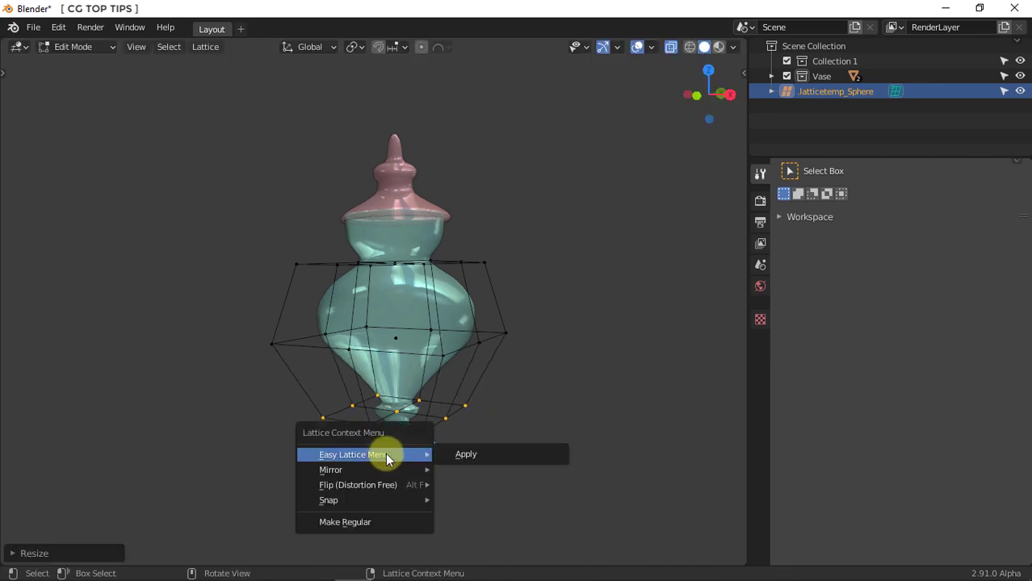
{"action": "left_click", "coordinate": [472, 456]}
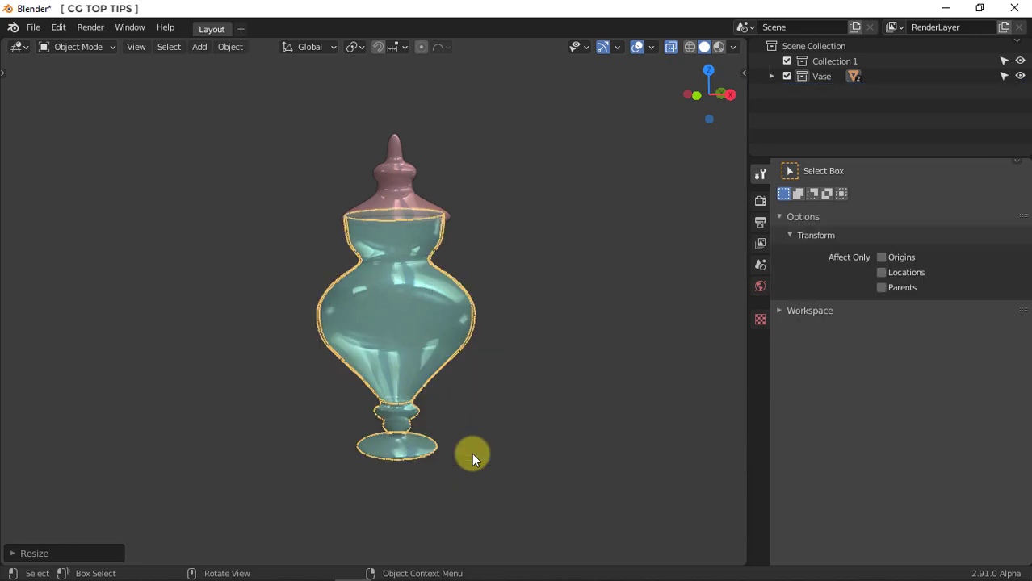
{"action": "left_click", "coordinate": [589, 213]}
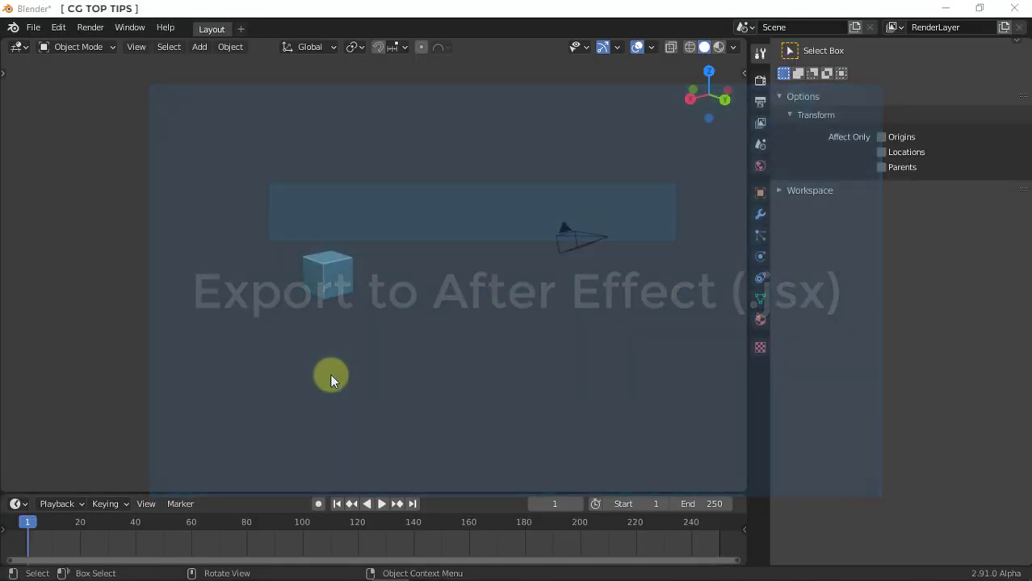
Play the cube and camera scene's animation briefly, then stop playback.
{"action": "left_click", "coordinate": [375, 504]}
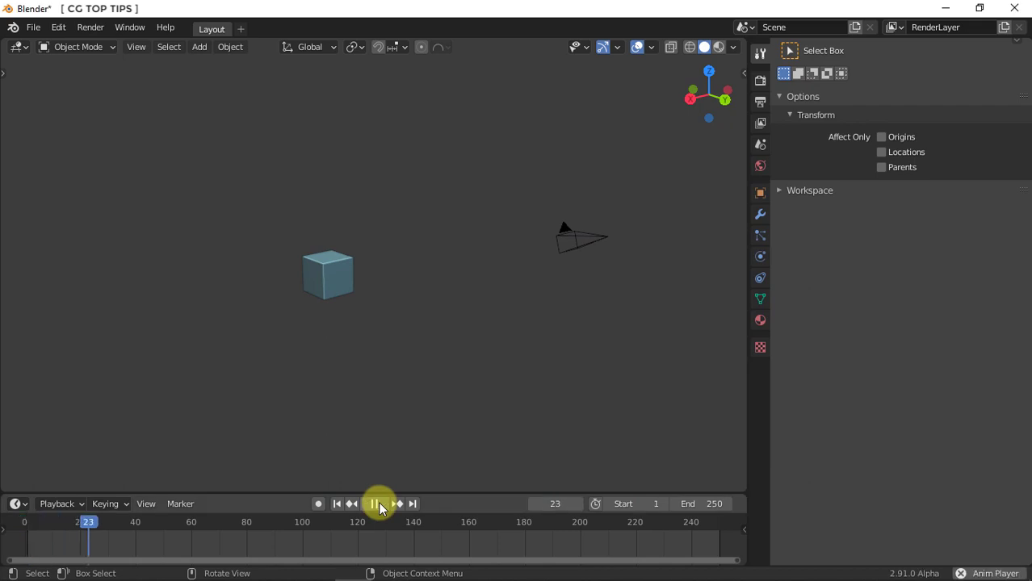
{"action": "left_click", "coordinate": [376, 503]}
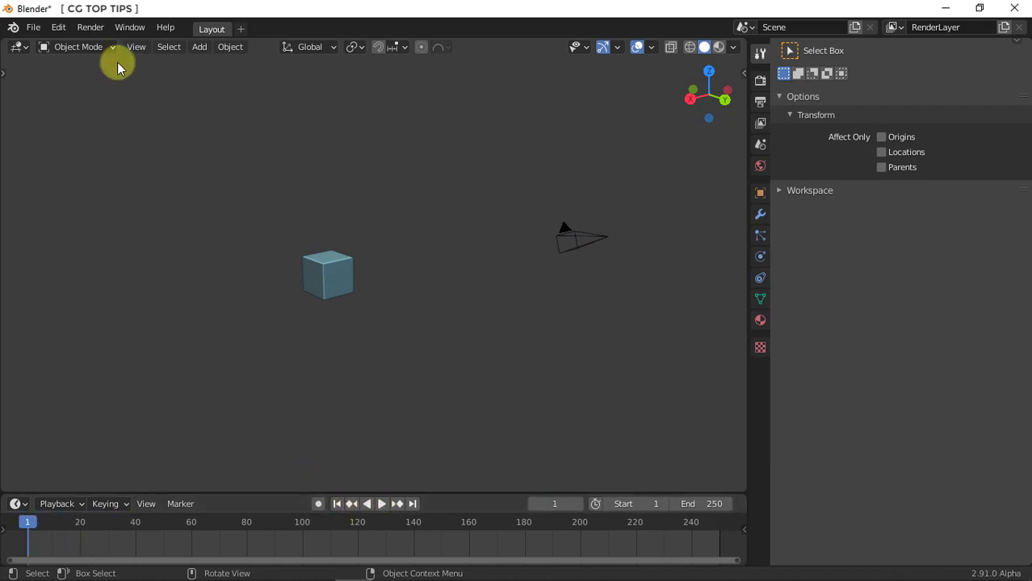
Find the Turnaround Camera add-on by searching for "turn" and enable it in the preferences.
{"action": "left_click", "coordinate": [58, 28]}
{"action": "left_click", "coordinate": [85, 241]}
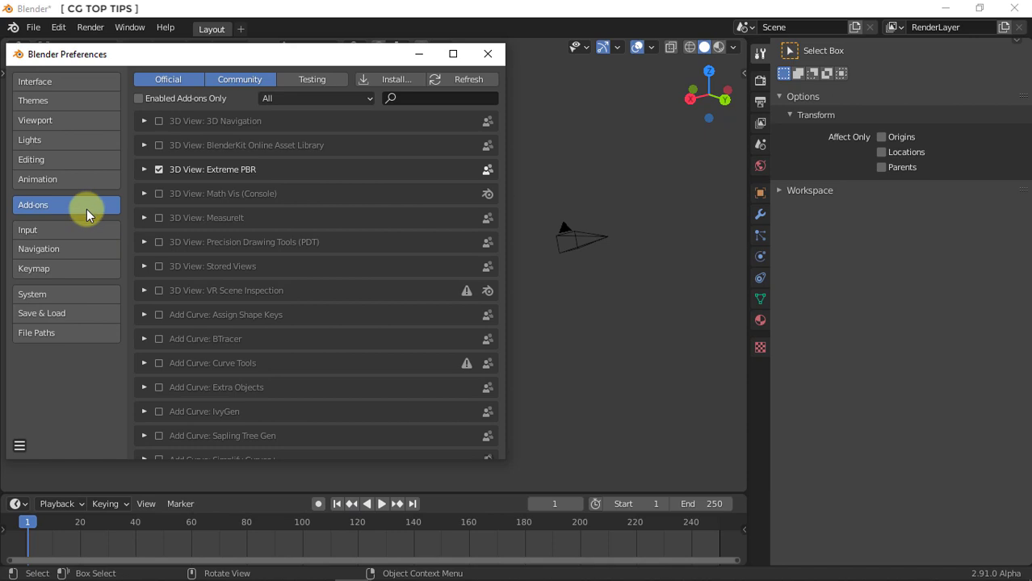
{"action": "left_click", "coordinate": [426, 98]}
{"action": "type", "text": "turn"}
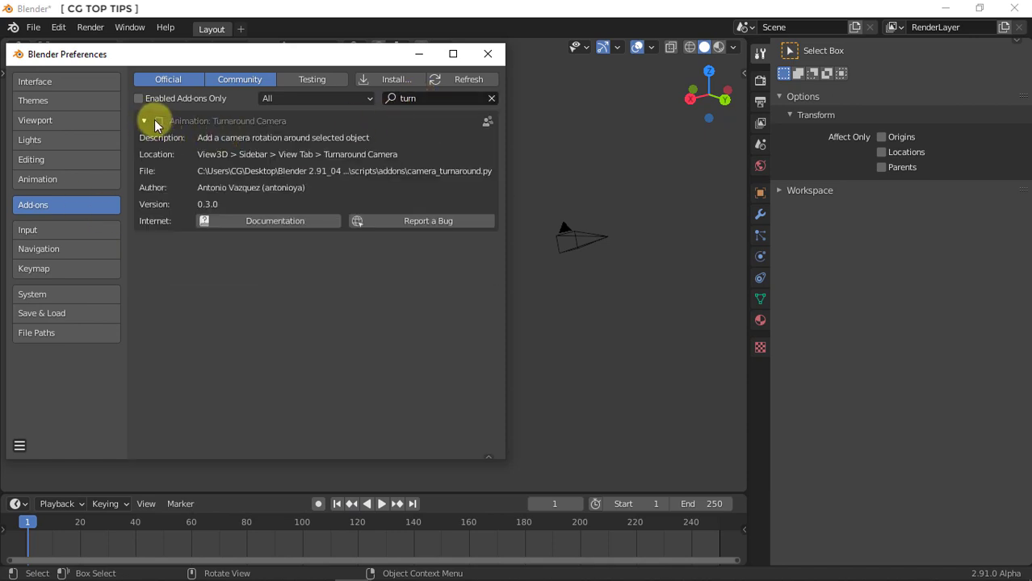
{"action": "left_click", "coordinate": [159, 122]}
{"action": "left_click", "coordinate": [487, 55]}
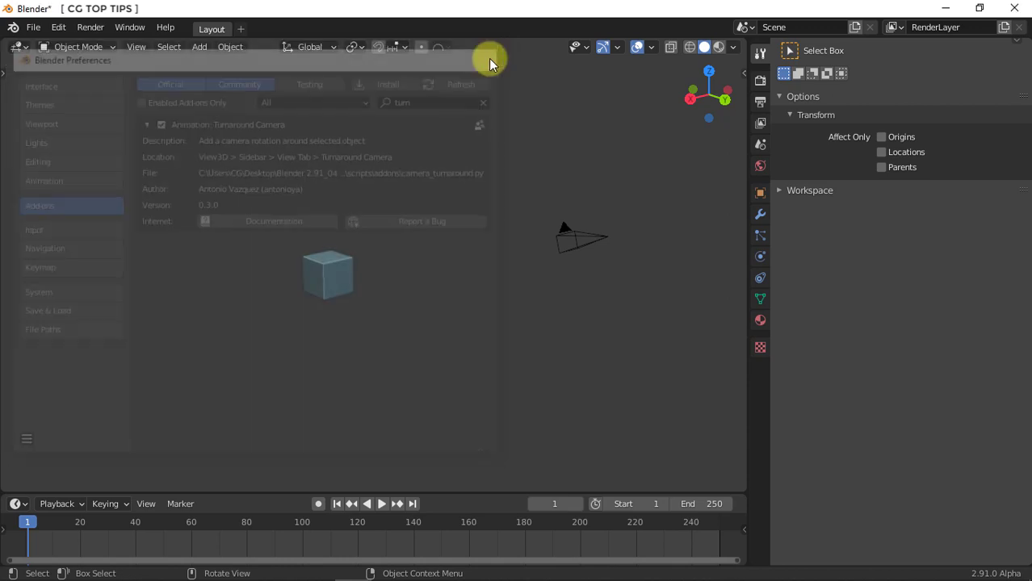
Create a Turnaround Camera animation around the cube for frames 1 to 250 and preview it briefly through the camera.
{"action": "left_click", "coordinate": [743, 73]}
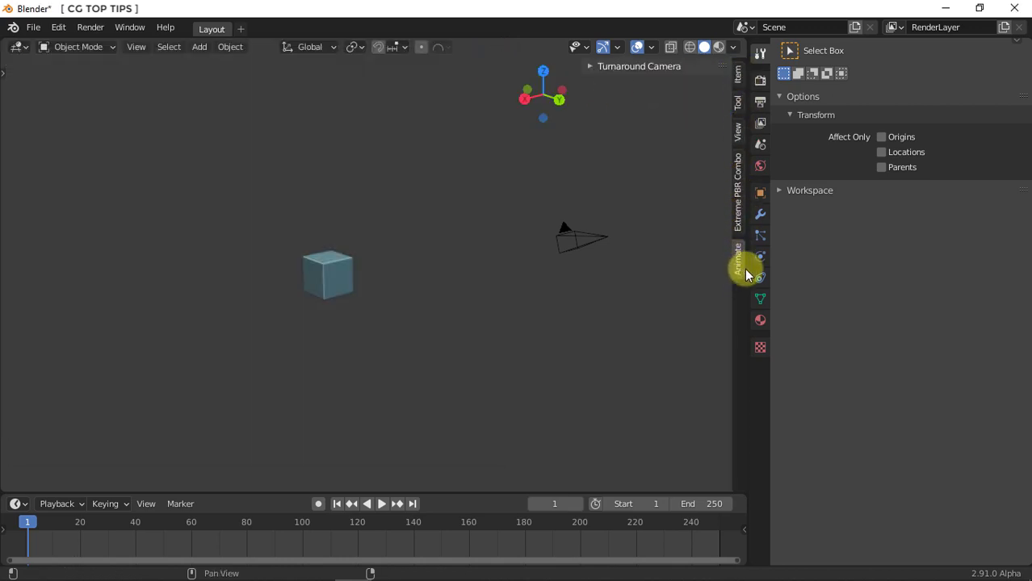
{"action": "key", "text": "KP_0"}
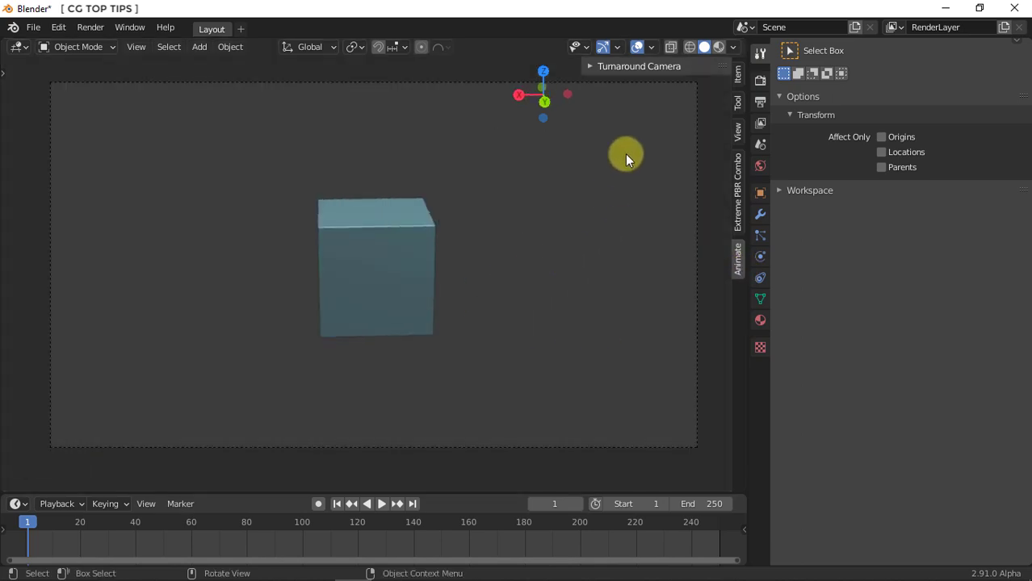
{"action": "left_click", "coordinate": [590, 68]}
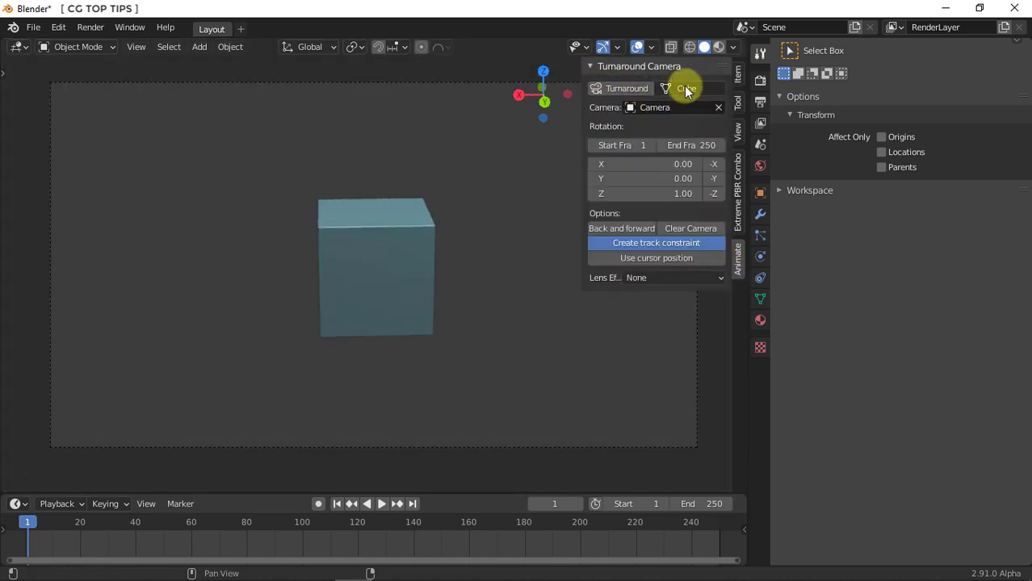
{"action": "left_click", "coordinate": [618, 88]}
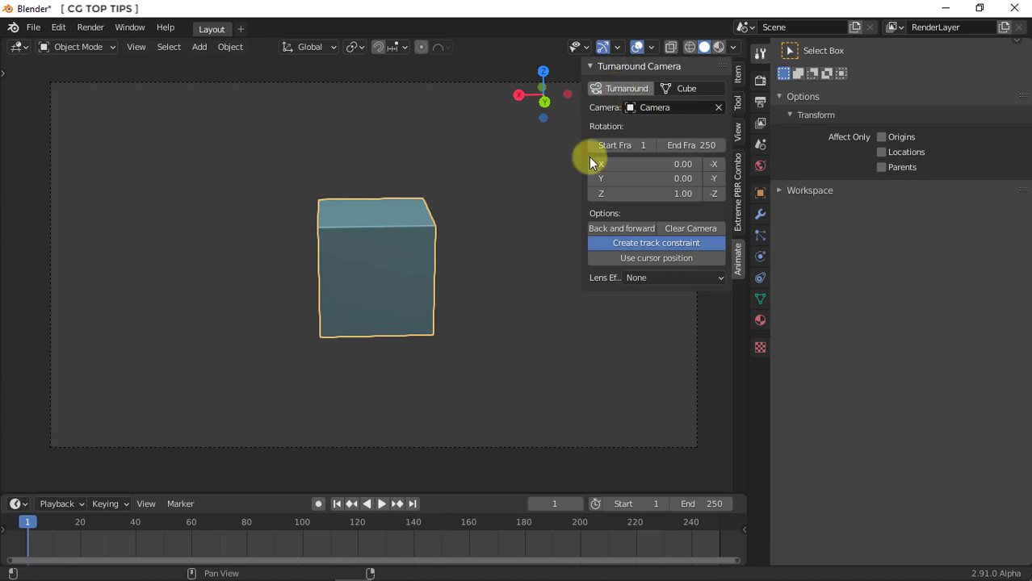
{"action": "left_click", "coordinate": [382, 503]}
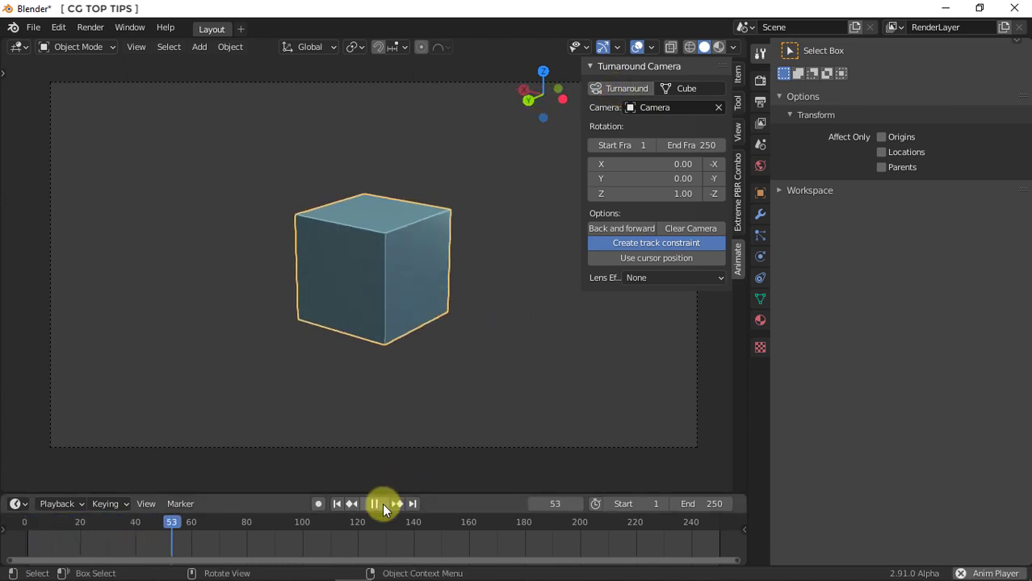
{"action": "left_click", "coordinate": [382, 503]}
Add a plain-axes empty to the scene and move it up along Z to just above the cube.
{"action": "middle_click_drag", "start_coordinate": [233, 366], "coordinate": [169, 378]}
{"action": "left_click", "coordinate": [198, 47]}
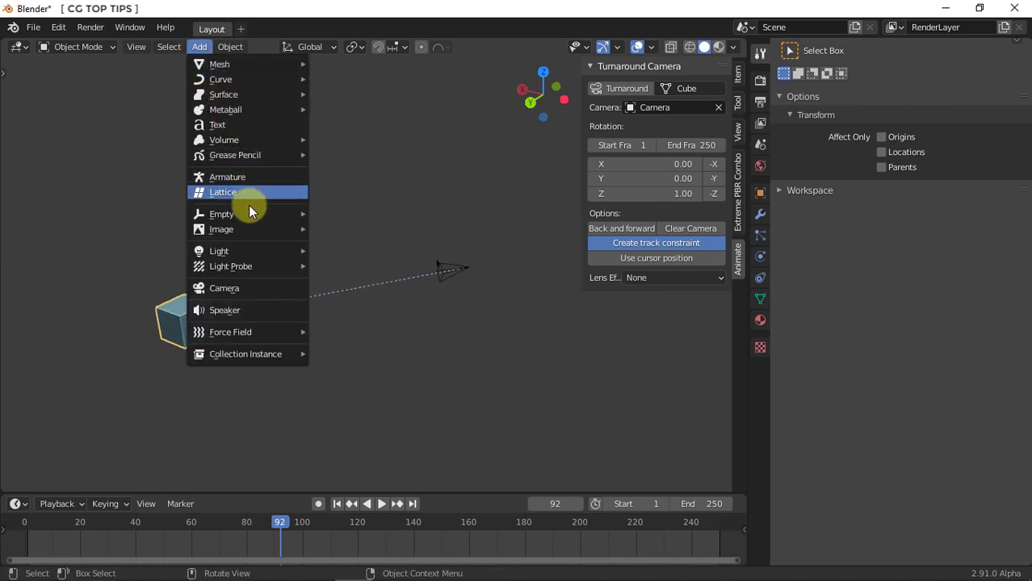
{"action": "mouse_move", "coordinate": [249, 212]}
{"action": "left_click", "coordinate": [344, 215]}
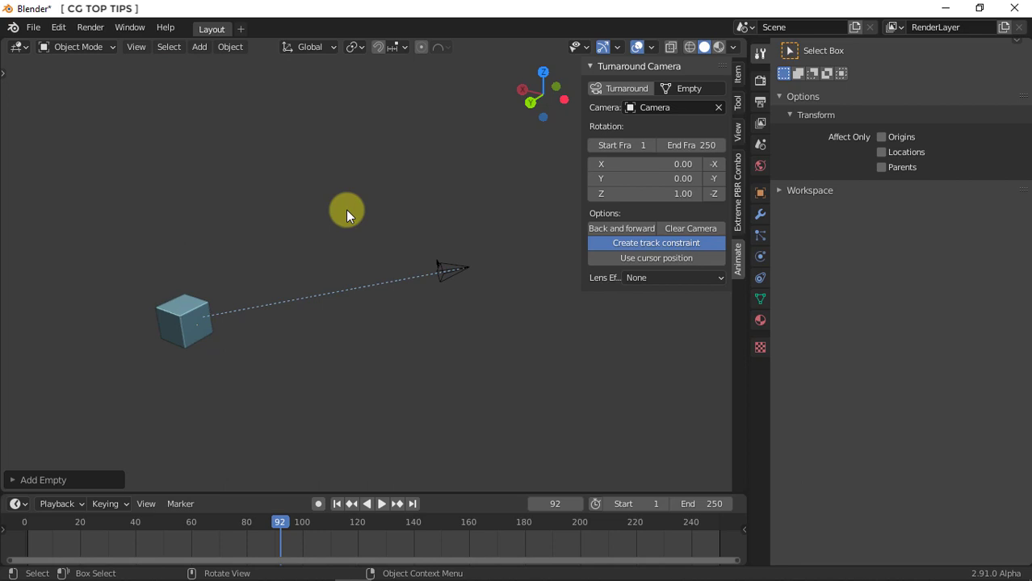
{"action": "key", "text": "g"}
{"action": "key", "text": "z"}
{"action": "left_click", "coordinate": [342, 181]}
Enable the testing add-on Export: Adobe After Effects (.jsx) after searching for "after" in the preferences.
{"action": "left_click", "coordinate": [61, 33]}
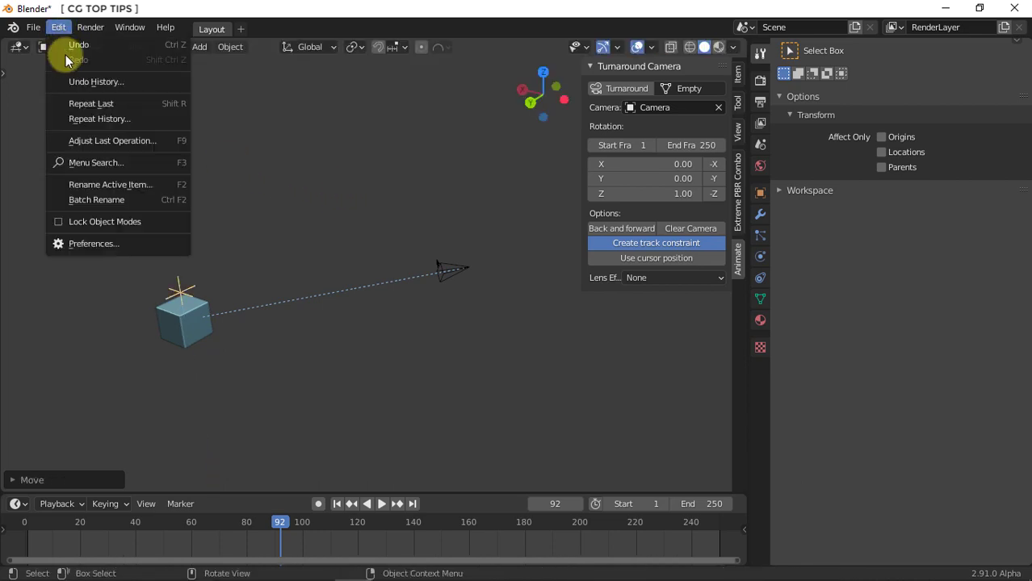
{"action": "left_click", "coordinate": [97, 250]}
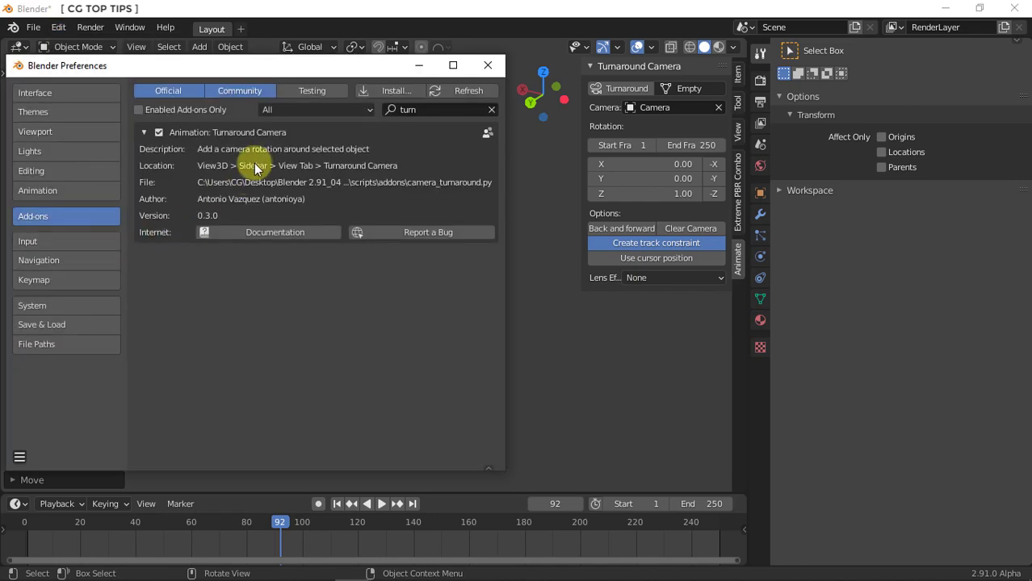
{"action": "left_click", "coordinate": [306, 93]}
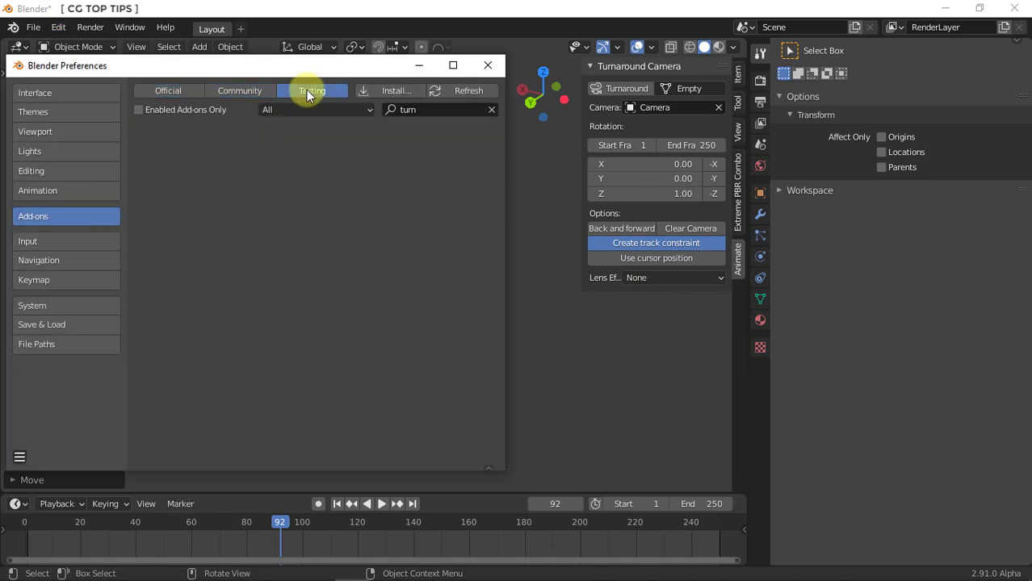
{"action": "left_click", "coordinate": [419, 110]}
{"action": "type", "text": "afte"}
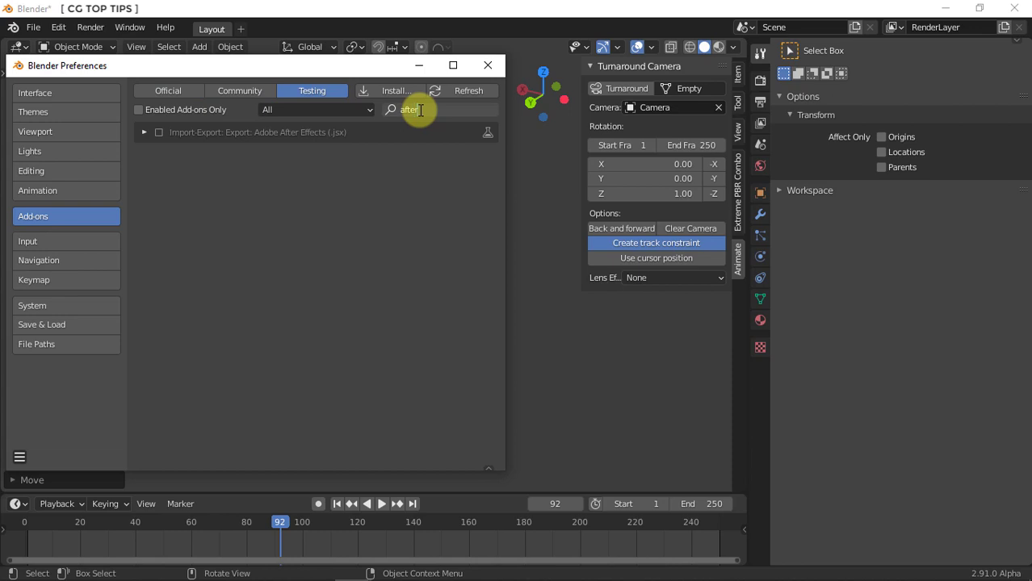
{"action": "left_click", "coordinate": [161, 134]}
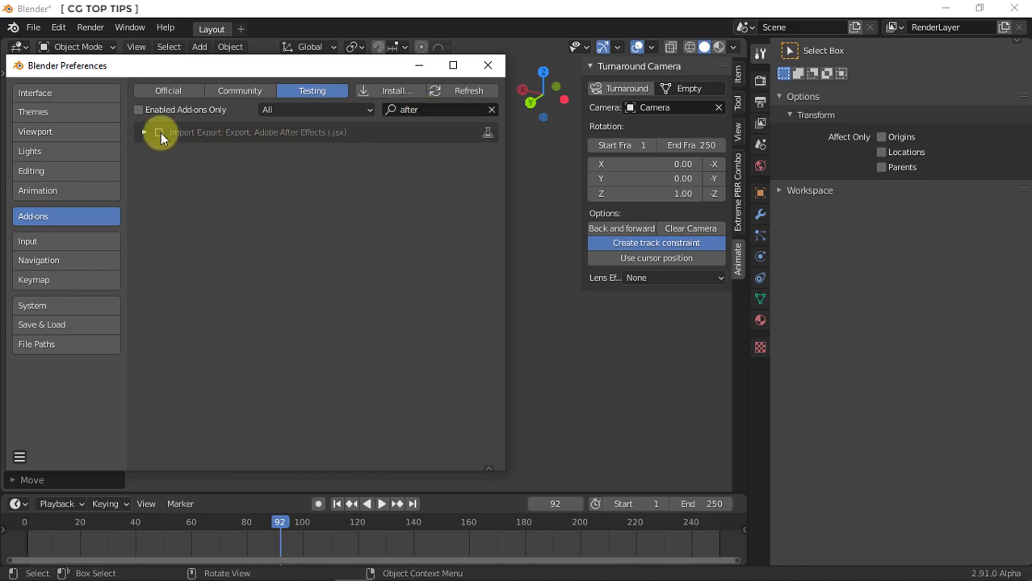
{"action": "left_click", "coordinate": [488, 64]}
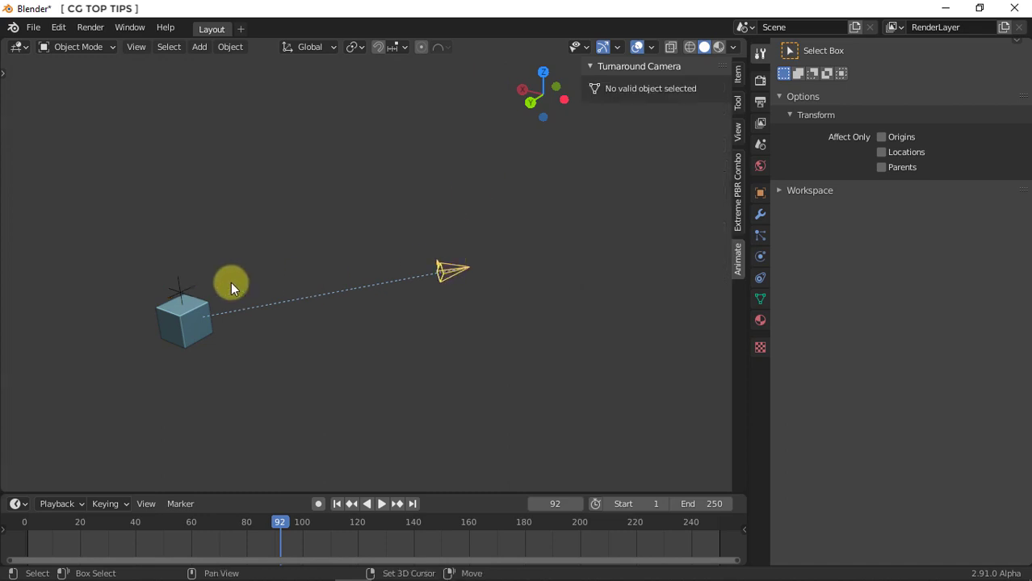
Export the selected camera and empty to Adobe After Effects as "Blender 2 After.jsx" on drive D:\.
{"action": "left_click", "coordinate": [170, 283]}
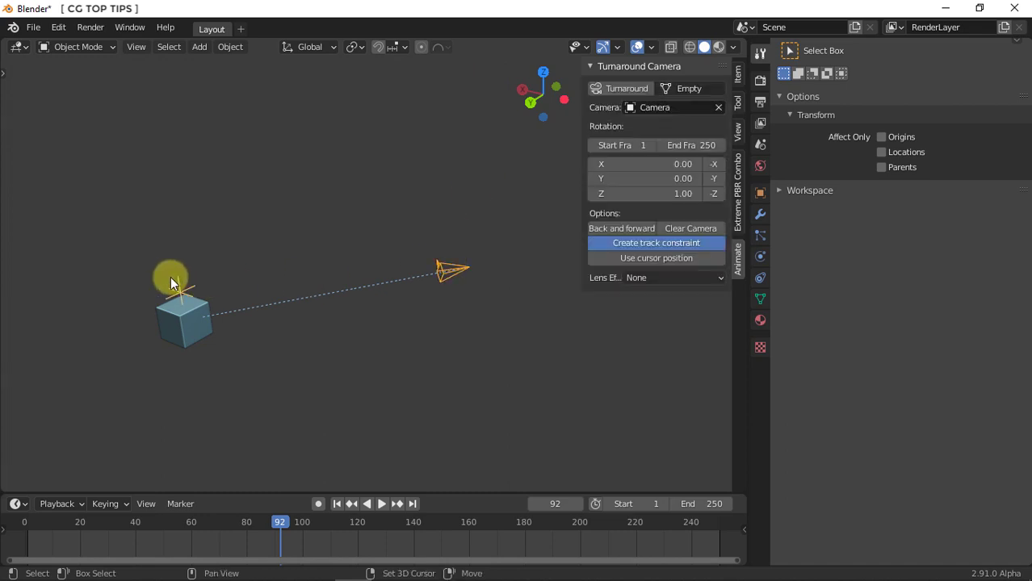
{"action": "left_click", "coordinate": [32, 28]}
{"action": "mouse_move", "coordinate": [77, 246]}
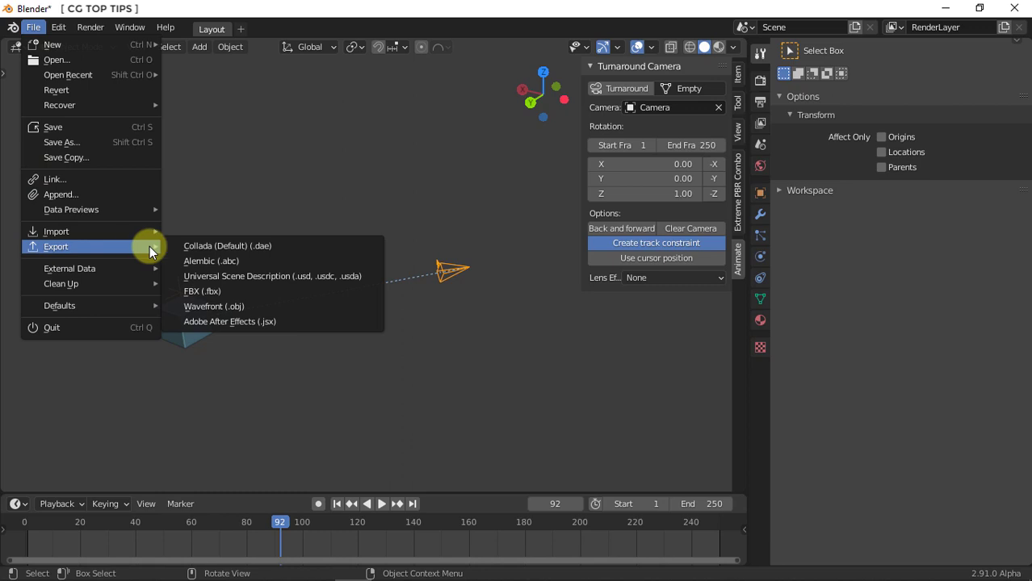
{"action": "left_click", "coordinate": [217, 322]}
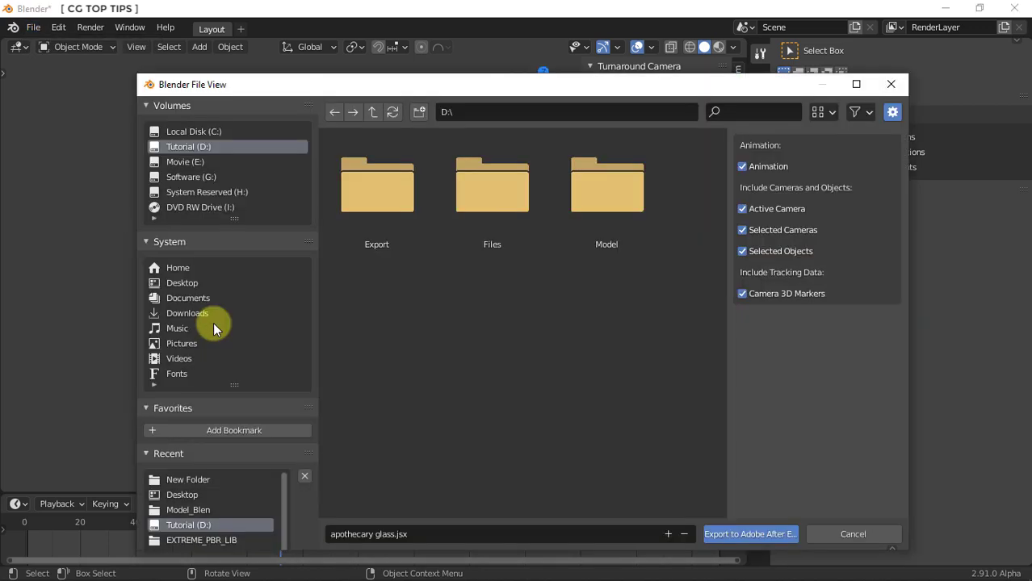
{"action": "left_click", "coordinate": [387, 534]}
{"action": "type", "text": "Blen"}
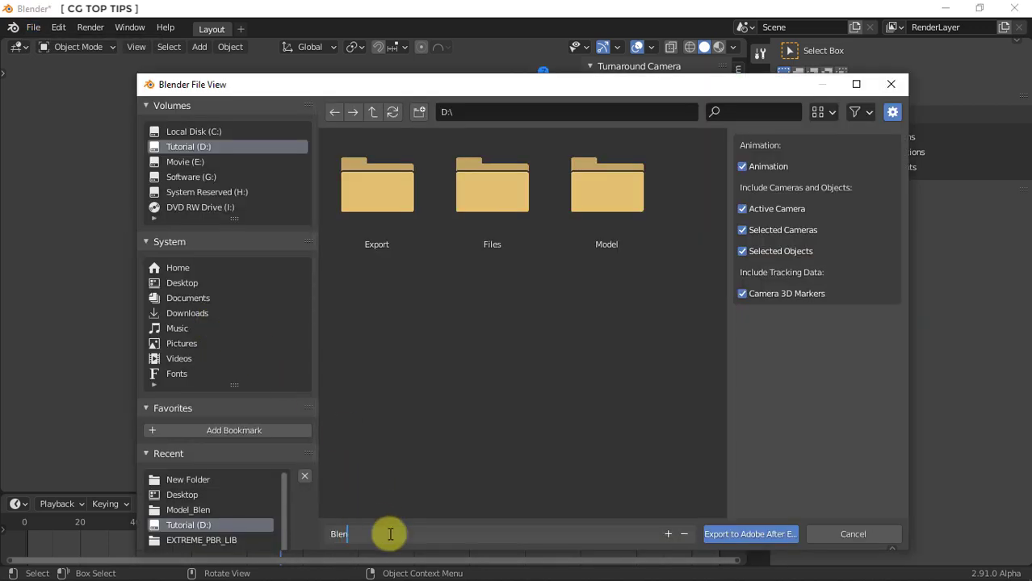
{"action": "type", "text": "der 2 After"}
{"action": "key", "text": "Return"}
{"action": "left_click", "coordinate": [751, 534]}
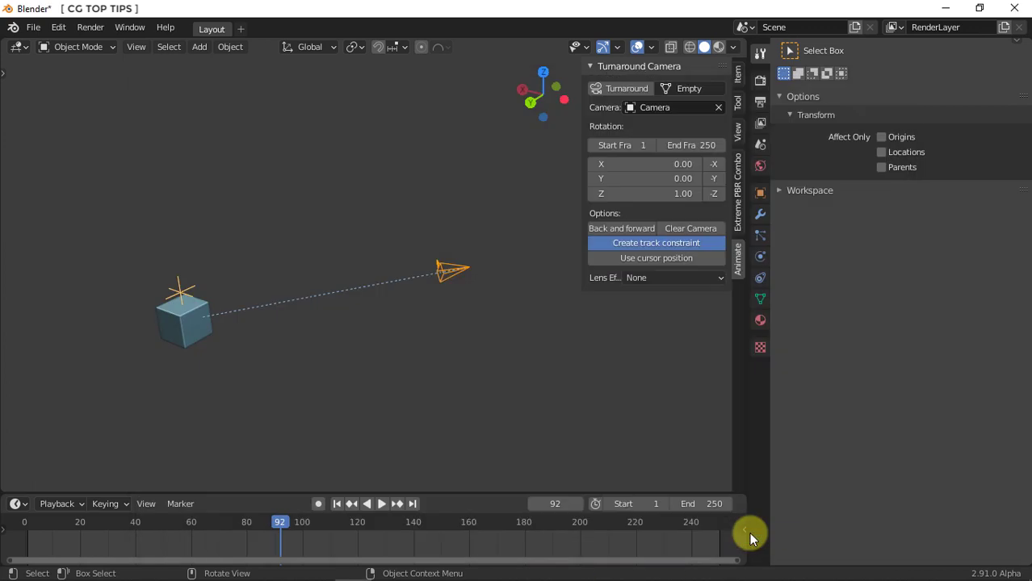
Render the viewport animation through the camera view and close the render window.
{"action": "key", "text": "KP_0"}
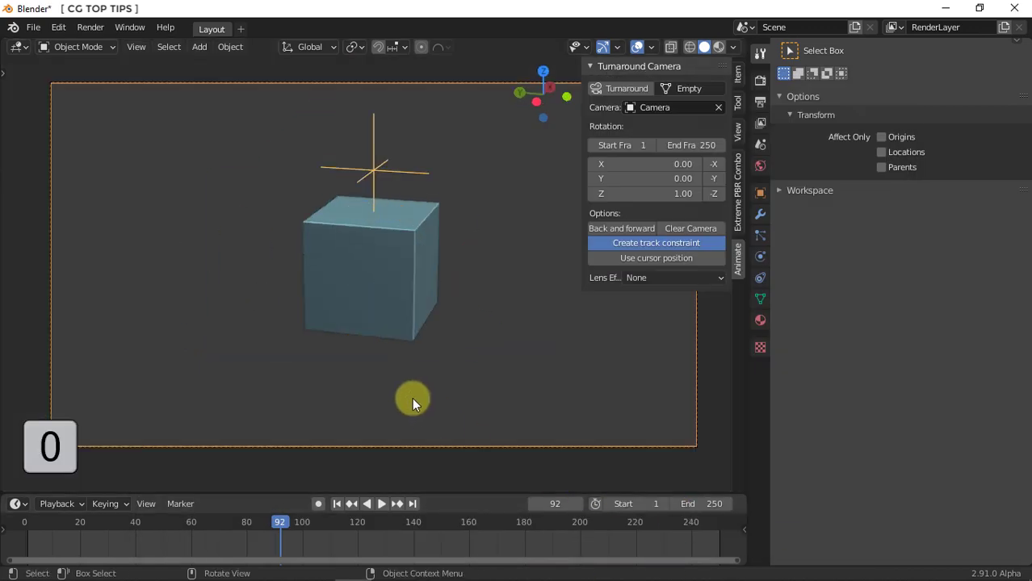
{"action": "left_click", "coordinate": [135, 47]}
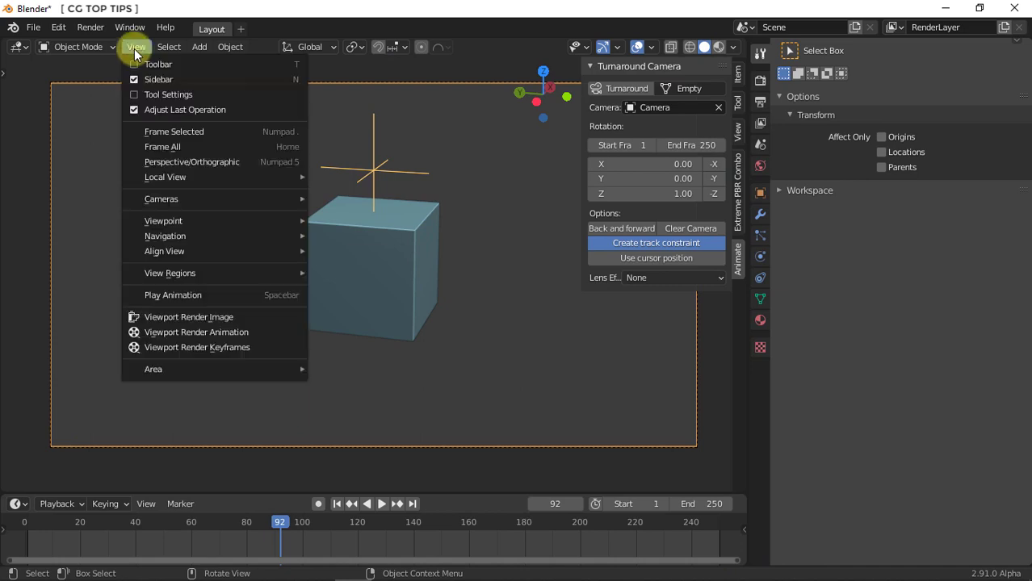
{"action": "left_click", "coordinate": [199, 330]}
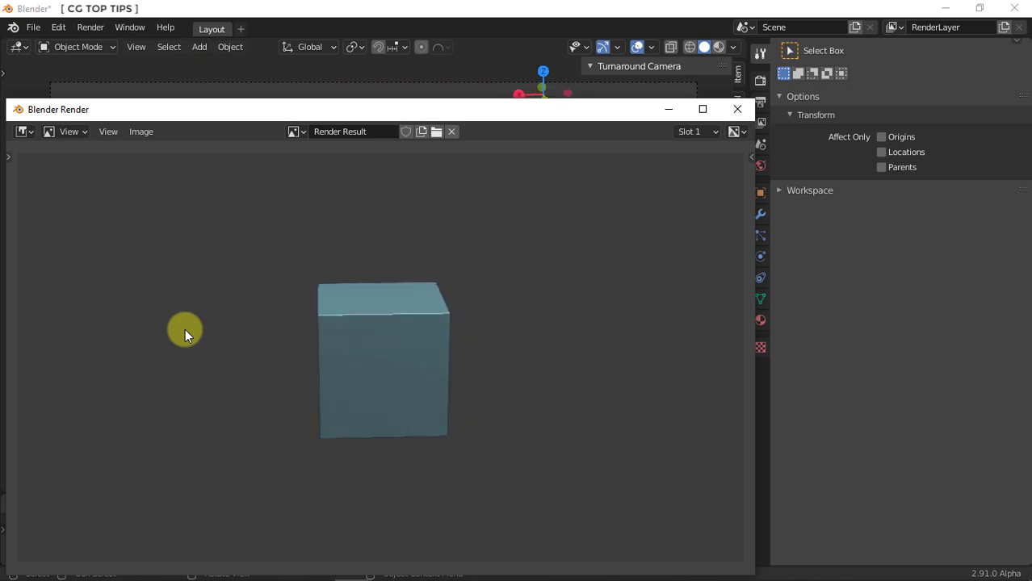
{"action": "left_click", "coordinate": [737, 111]}
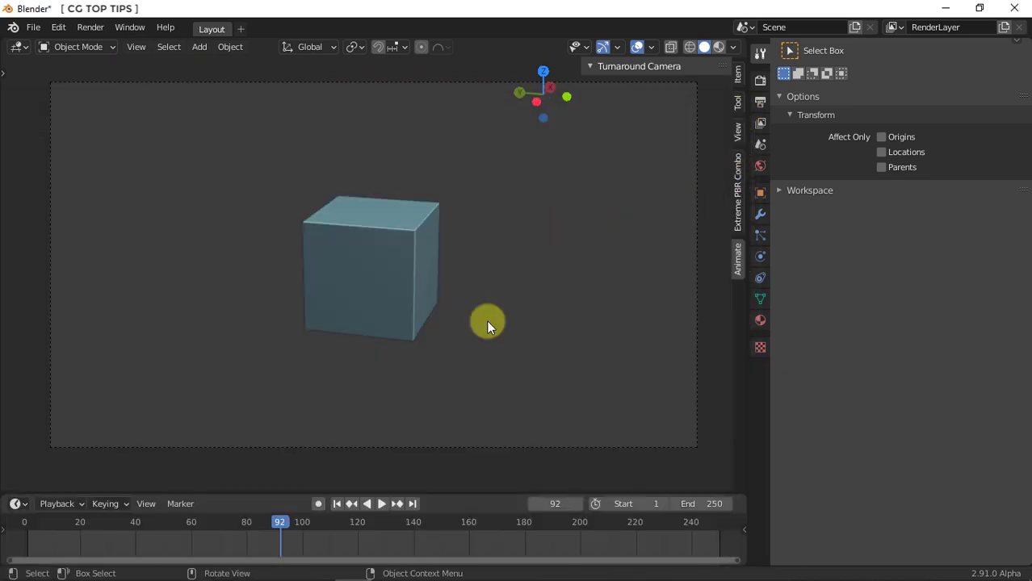
Switch to After Effects and import all rendered PNG frames from the desktop's New Folder as one image sequence.
{"action": "left_click", "coordinate": [252, 573]}
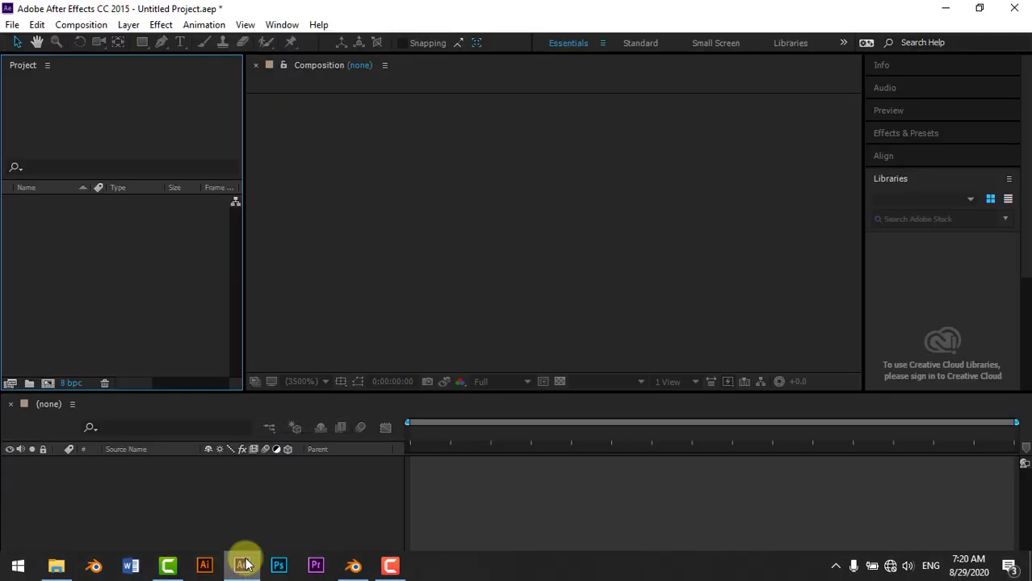
{"action": "double_click", "coordinate": [104, 262]}
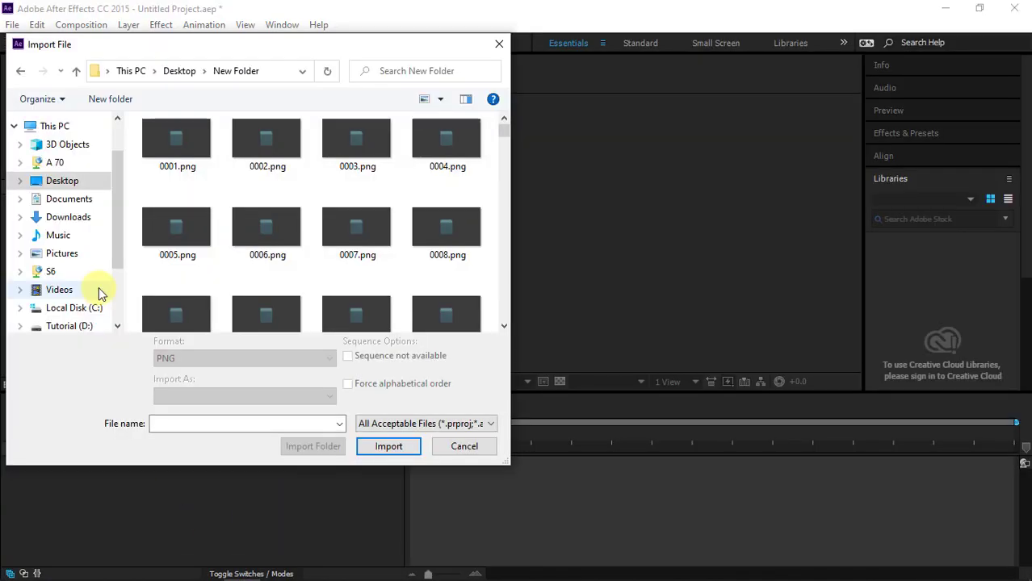
{"action": "left_click", "coordinate": [191, 148]}
{"action": "key", "text": "ctrl+a"}
{"action": "left_click", "coordinate": [347, 356]}
{"action": "left_click", "coordinate": [390, 457]}
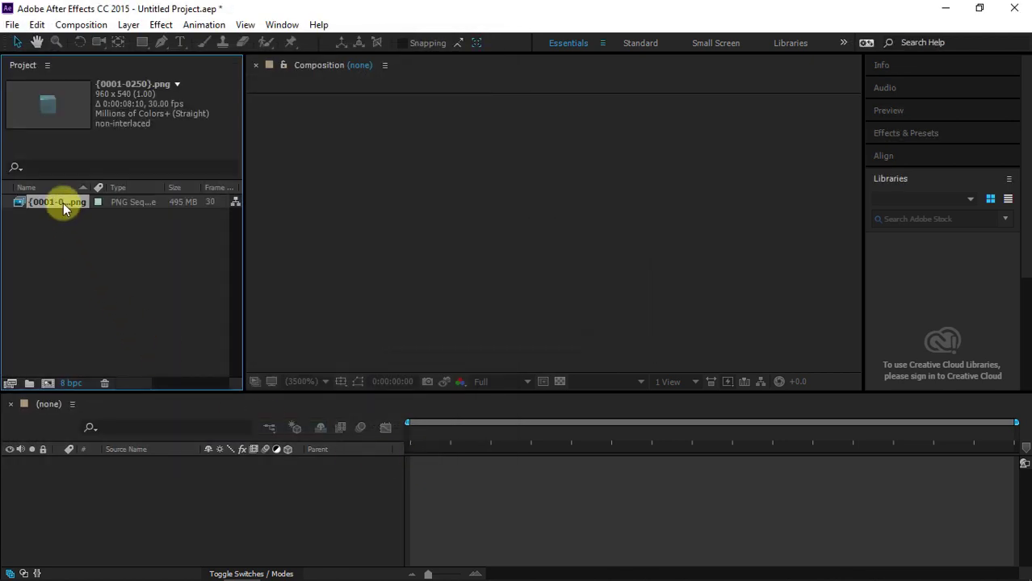
Interpret the imported PNG sequence at 24 frames per second.
{"action": "right_click", "coordinate": [63, 203]}
{"action": "mouse_move", "coordinate": [187, 305]}
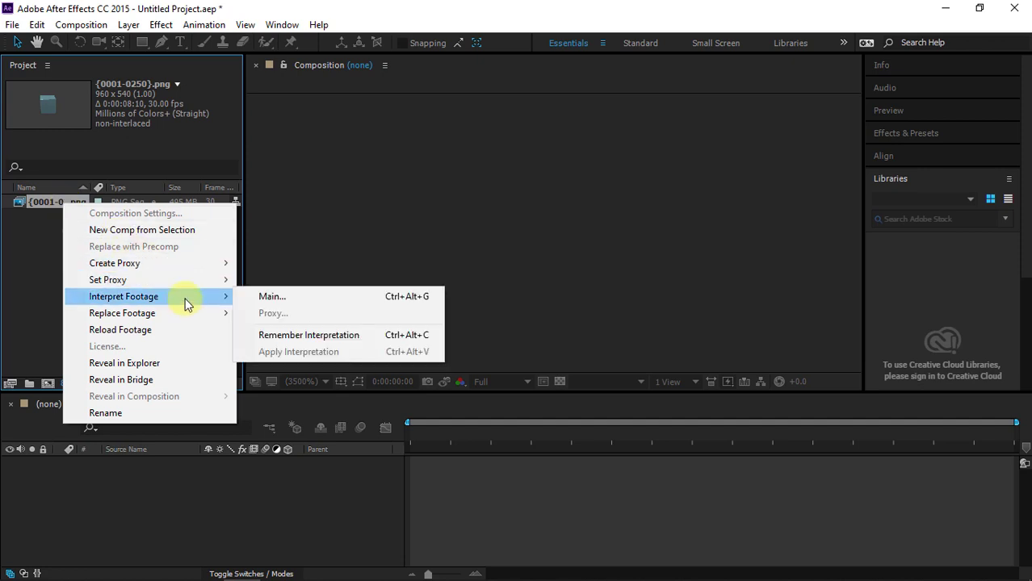
{"action": "left_click", "coordinate": [272, 296]}
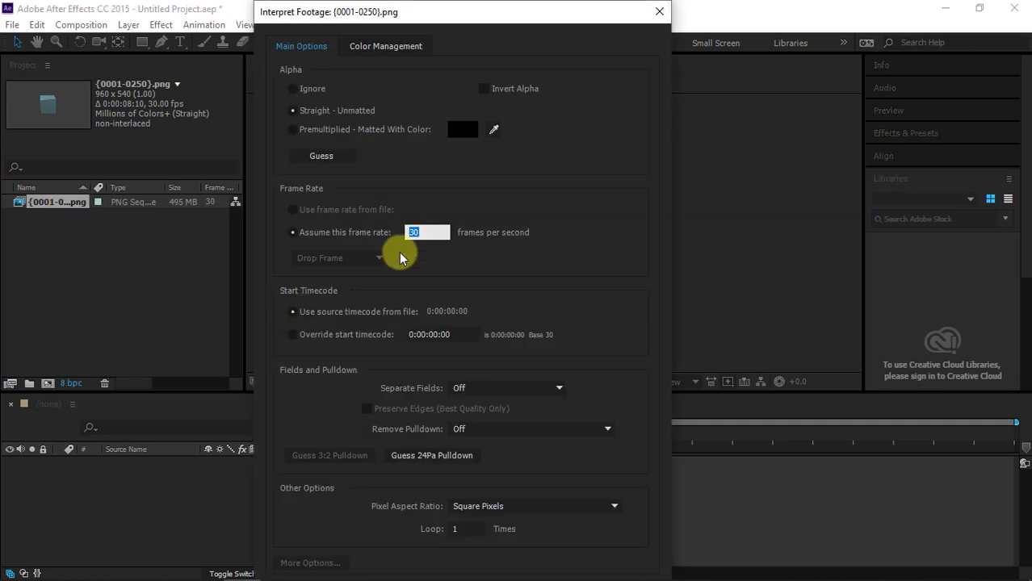
{"action": "type", "text": "24"}
{"action": "key", "text": "Return"}
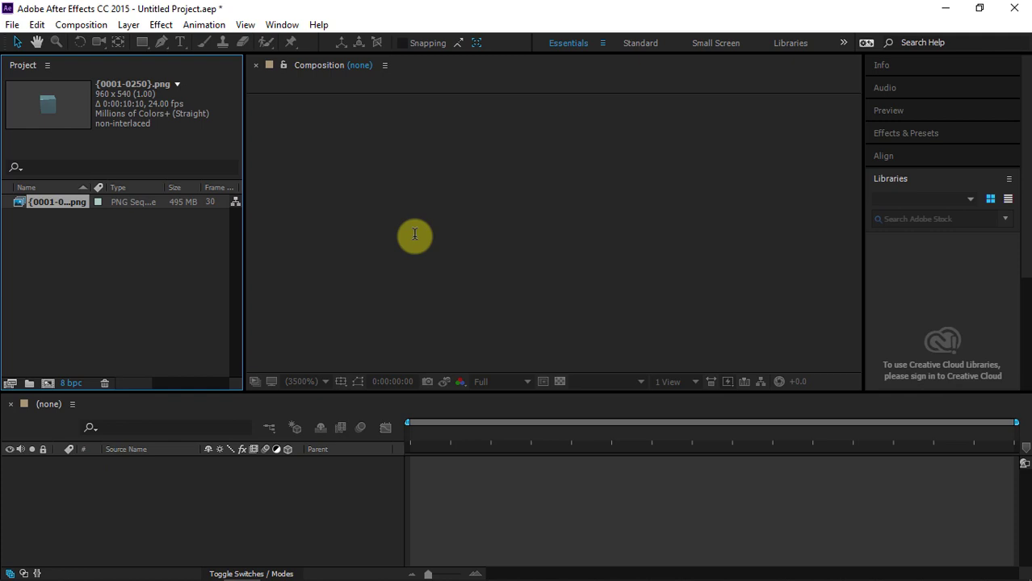
Run the script file "Blender 2 After.jsx" from drive D: and name the new composition BlendComp.
{"action": "left_click", "coordinate": [12, 25]}
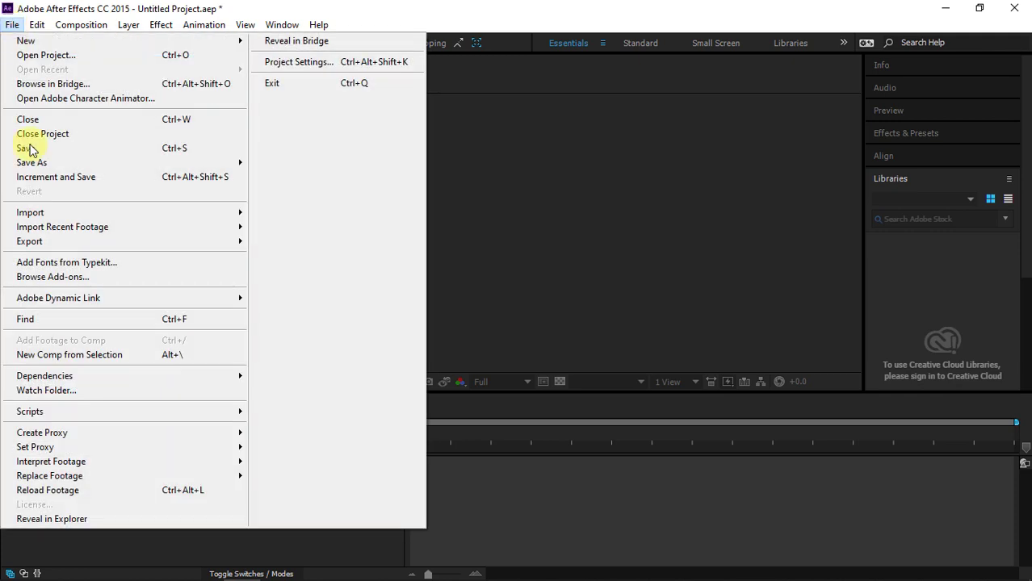
{"action": "mouse_move", "coordinate": [86, 413]}
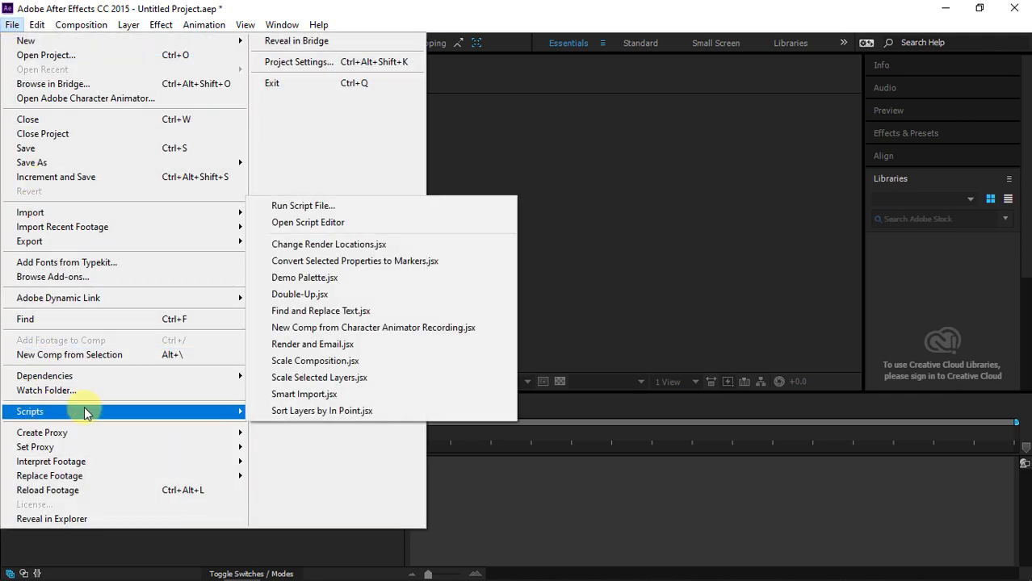
{"action": "left_click", "coordinate": [303, 205]}
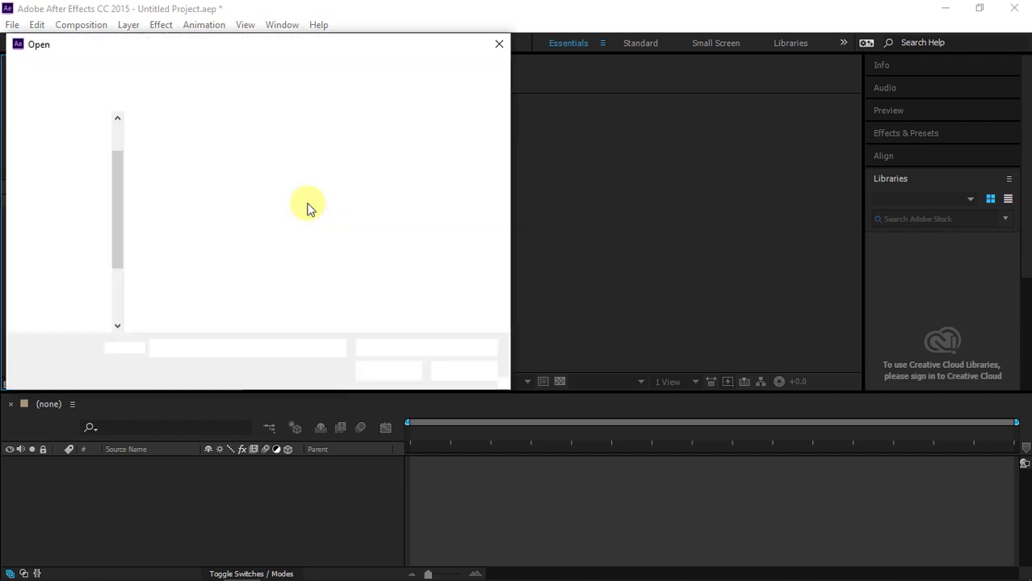
{"action": "left_click", "coordinate": [466, 170]}
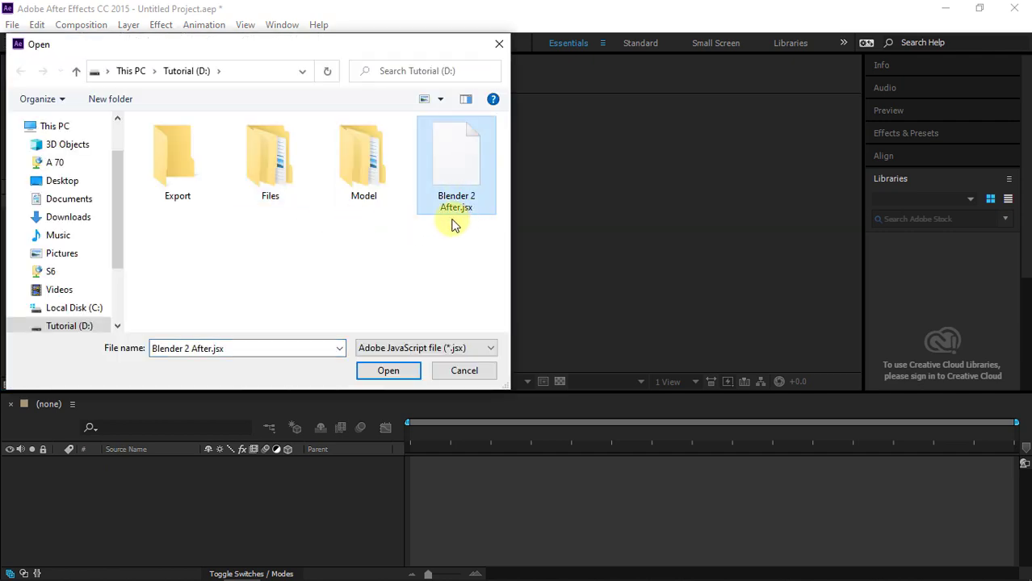
{"action": "left_click", "coordinate": [386, 371]}
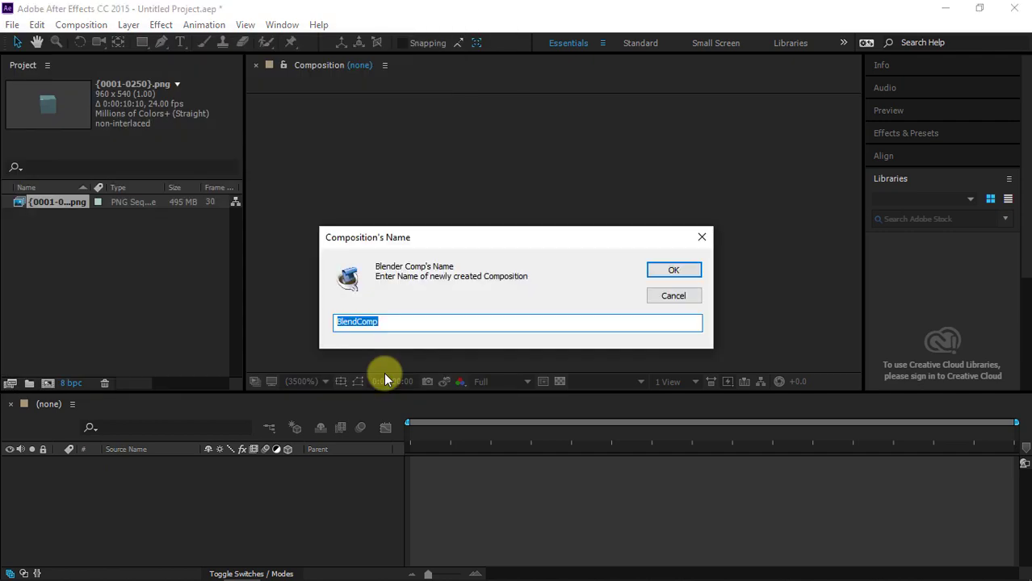
{"action": "left_click", "coordinate": [677, 272]}
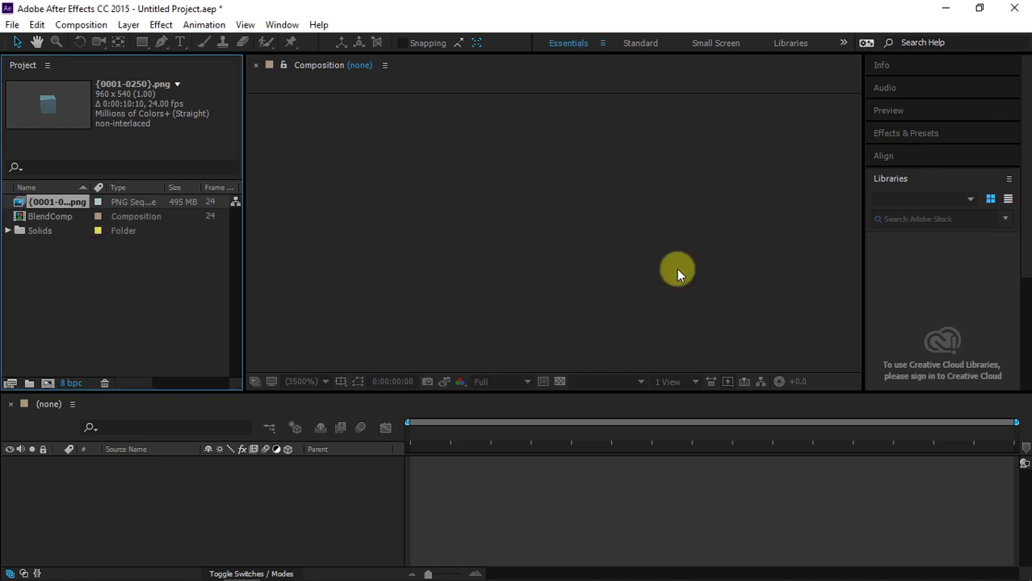
Open BlendComp and add the PNG sequence as its lowest layer, beneath _Camera and _Empty.
{"action": "double_click", "coordinate": [44, 216]}
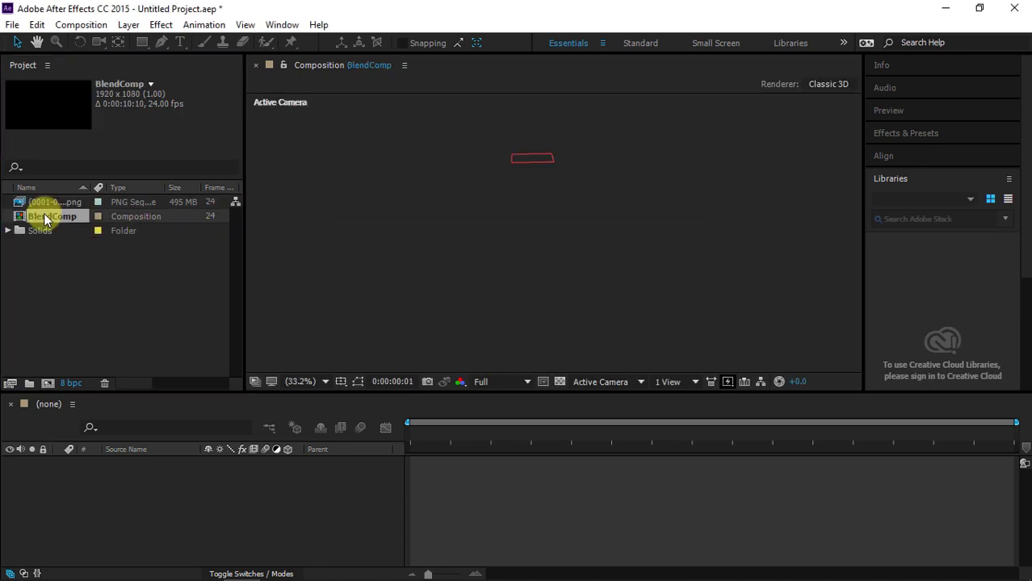
{"action": "left_click_drag", "start_coordinate": [43, 199], "coordinate": [101, 499]}
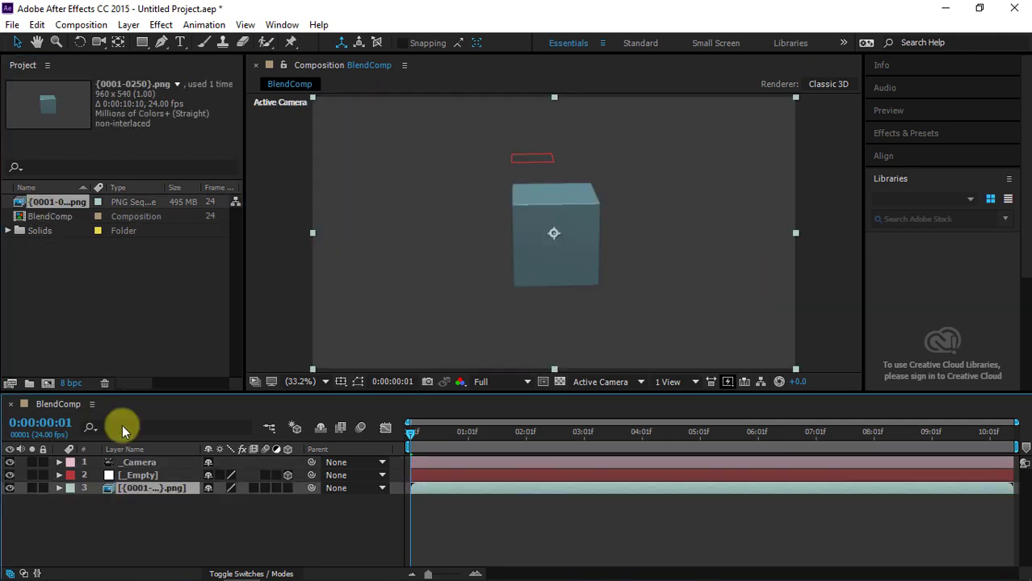
Create a text layer reading "Blender 2.9" and turn it into a 3D layer.
{"action": "left_click", "coordinate": [127, 25]}
{"action": "mouse_move", "coordinate": [197, 24]}
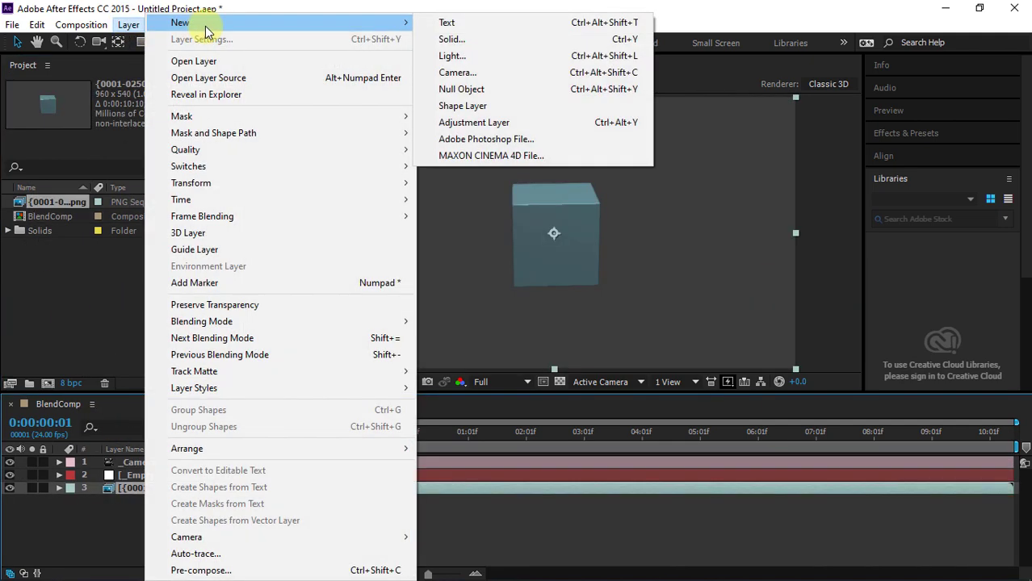
{"action": "left_click", "coordinate": [444, 24]}
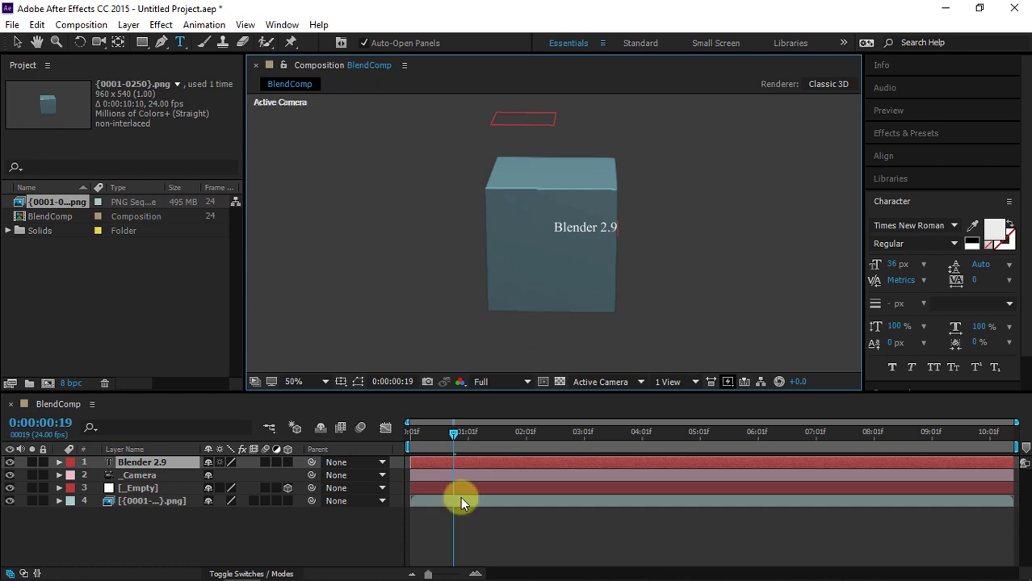
{"action": "left_click", "coordinate": [289, 462]}
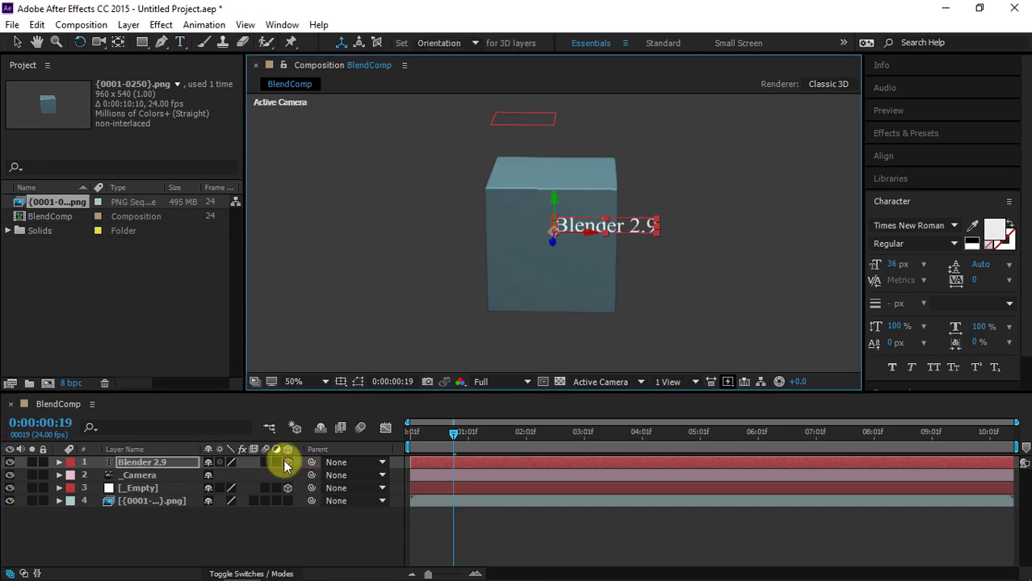
Copy the position data of the _Empty layer and paste it onto the position of the Blender 2.9 text layer.
{"action": "left_click", "coordinate": [136, 488]}
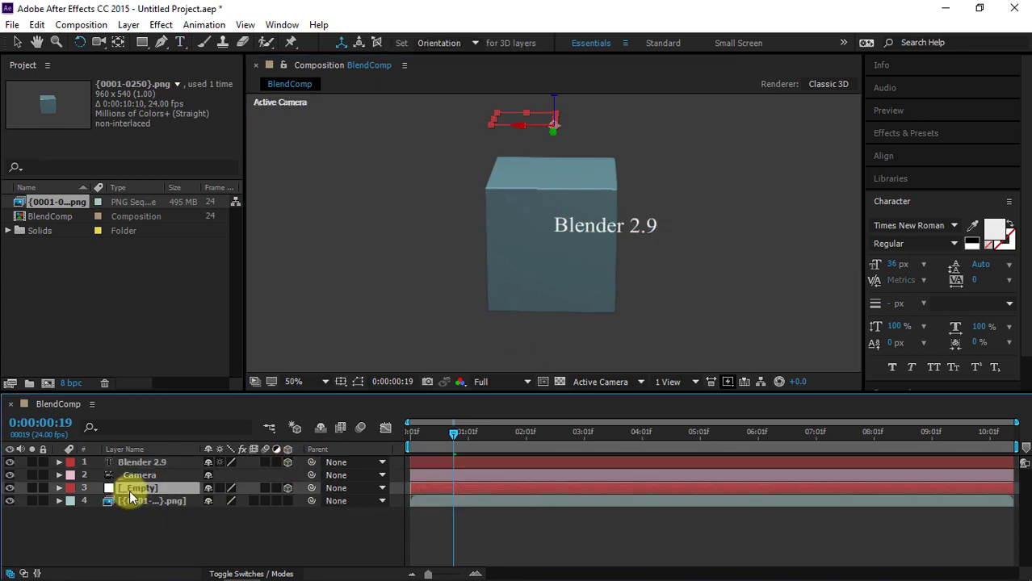
{"action": "key", "text": "p"}
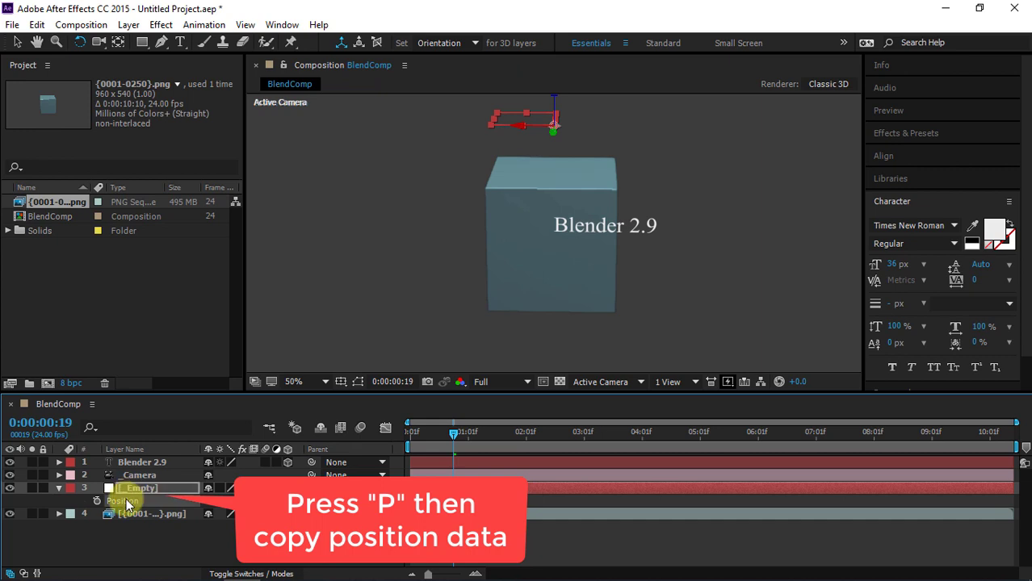
{"action": "left_click", "coordinate": [132, 463]}
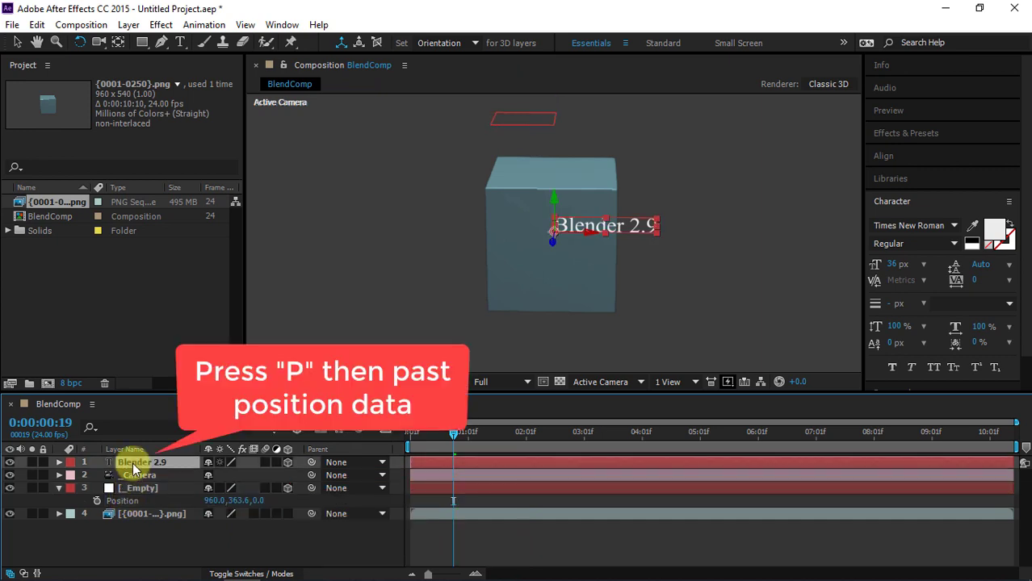
{"action": "key", "text": "p"}
{"action": "left_click", "coordinate": [121, 476]}
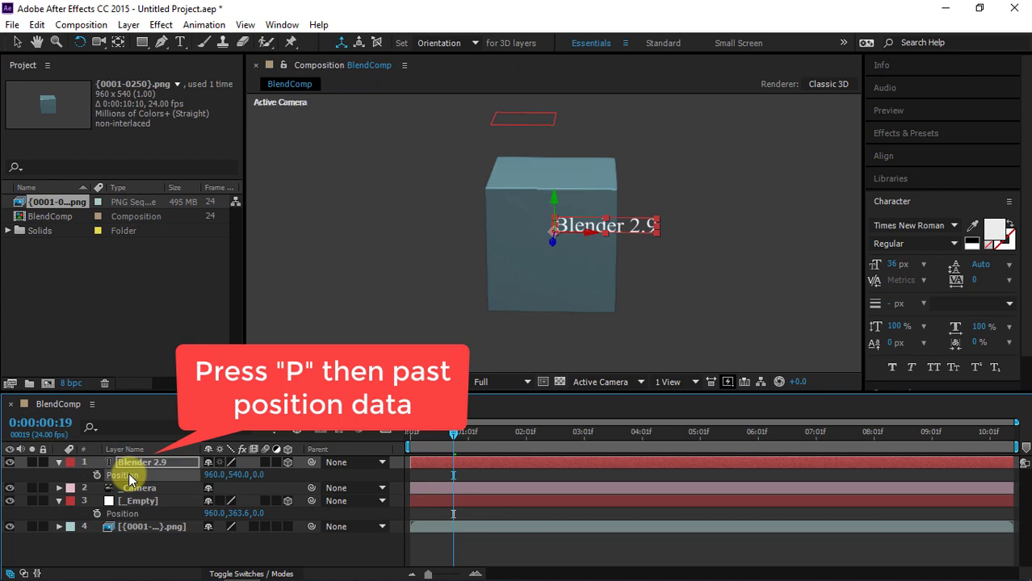
{"action": "key", "text": "ctrl+v"}
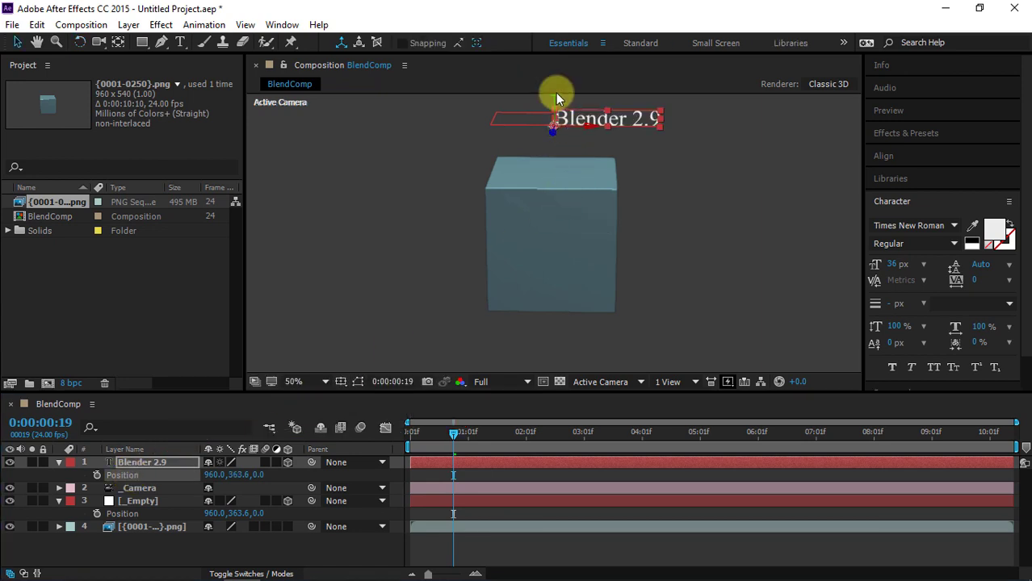
Move the Blender 2.9 text onto the cube's top face, at about 1040, 441.6, 0, and hide the _Empty layer.
{"action": "left_click_drag", "start_coordinate": [555, 93], "coordinate": [558, 128]}
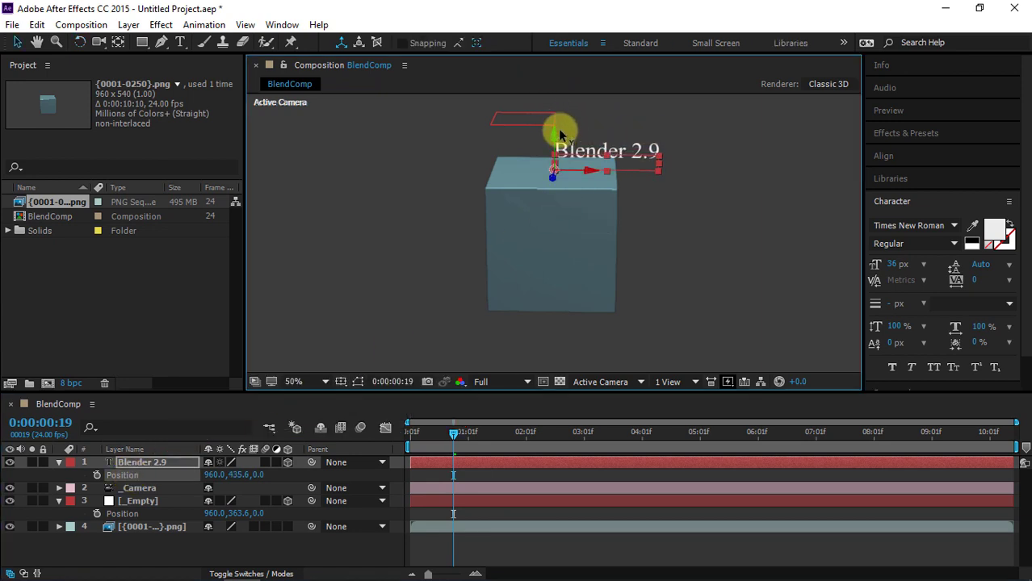
{"action": "left_click_drag", "start_coordinate": [589, 176], "coordinate": [558, 187]}
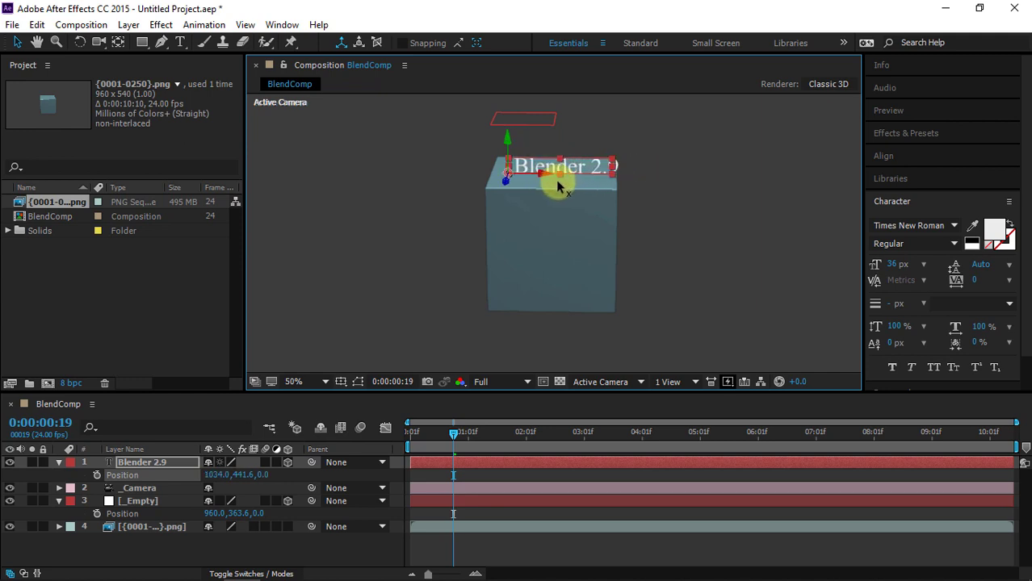
{"action": "left_click", "coordinate": [11, 499]}
{"action": "left_click", "coordinate": [151, 562]}
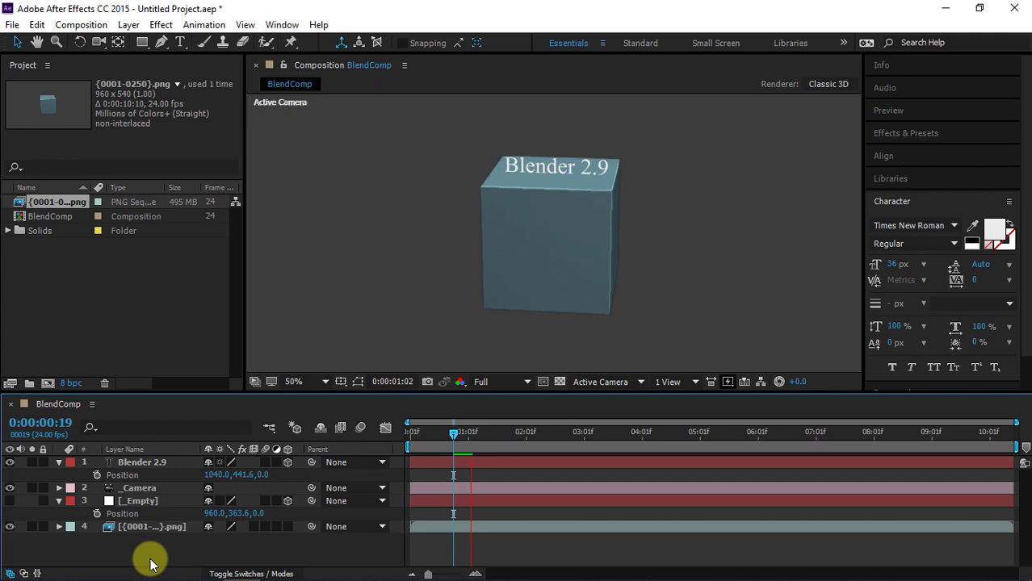